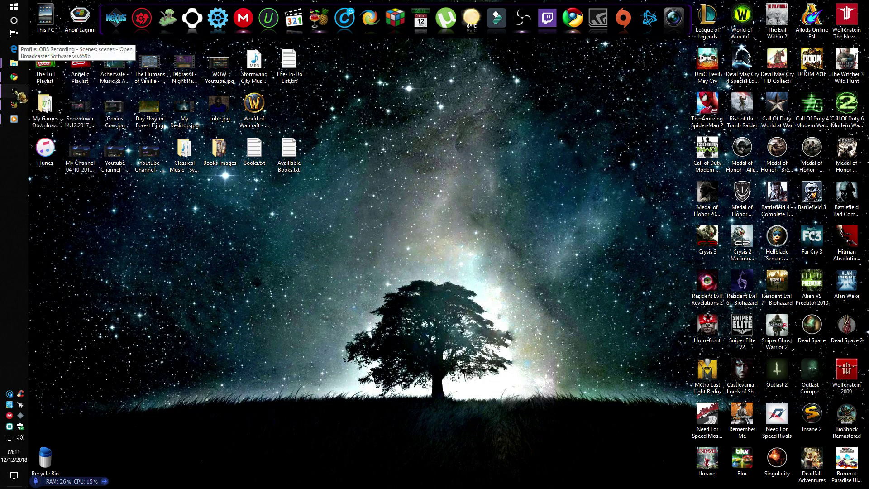
Step: Restore the OBS Classic window from the taskbar and reposition it on the desktop
{"action": "left_click", "coordinate": [19, 96]}
{"action": "left_click_drag", "start_coordinate": [391, 111], "coordinate": [434, 123]}
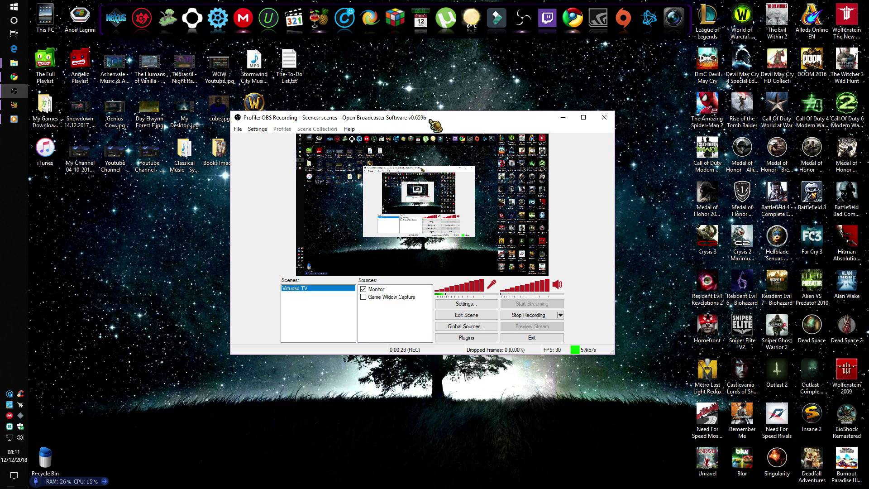
{"action": "left_click_drag", "start_coordinate": [510, 122], "coordinate": [487, 113]}
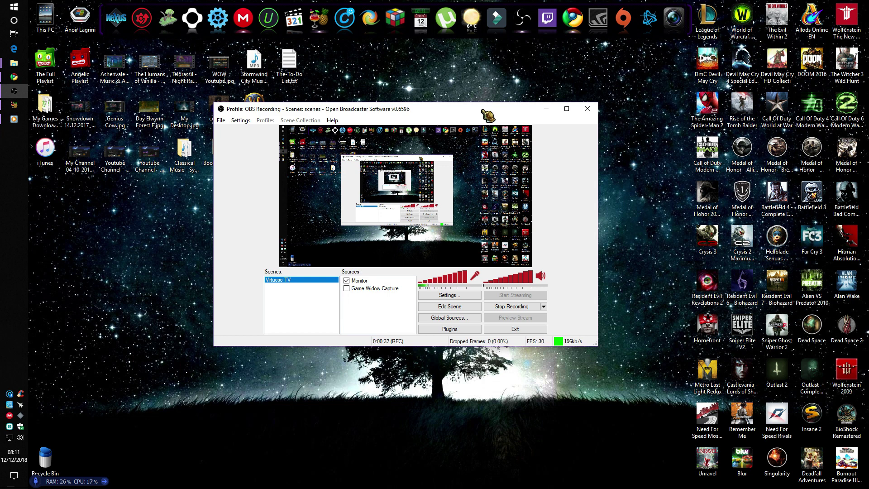
{"action": "left_click_drag", "start_coordinate": [488, 116], "coordinate": [450, 114]}
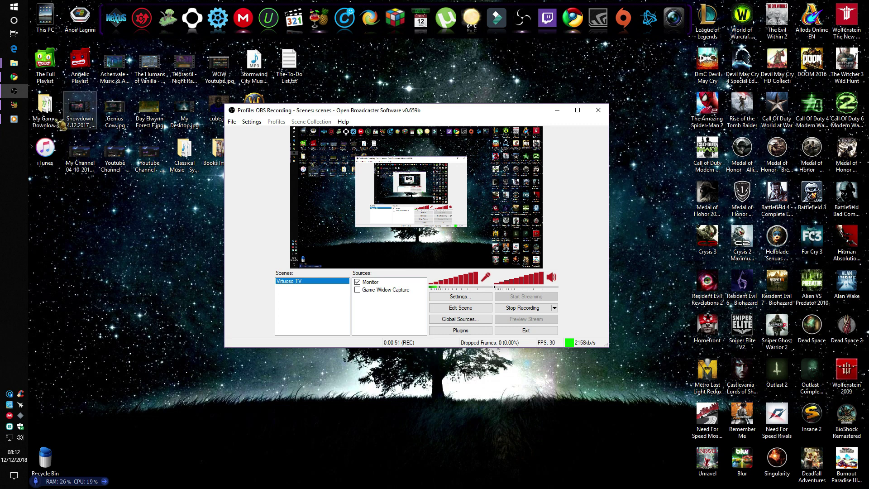
{"action": "left_click", "coordinate": [14, 78]}
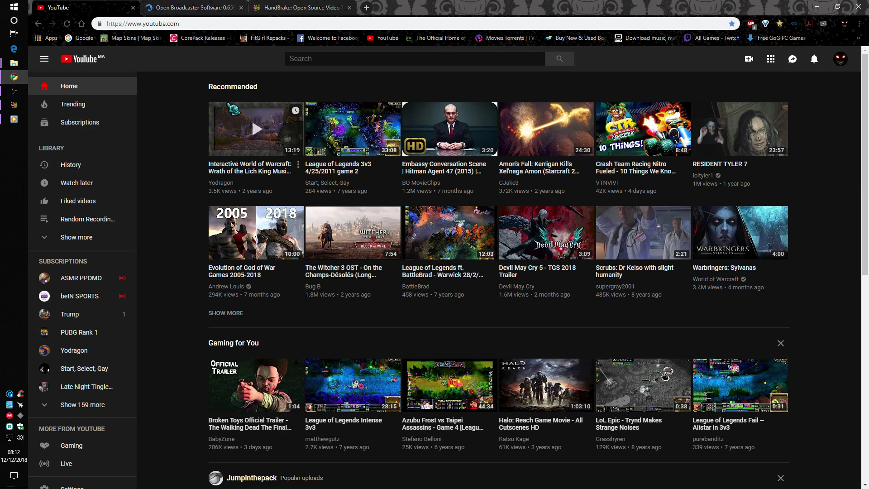
{"action": "left_click", "coordinate": [199, 9]}
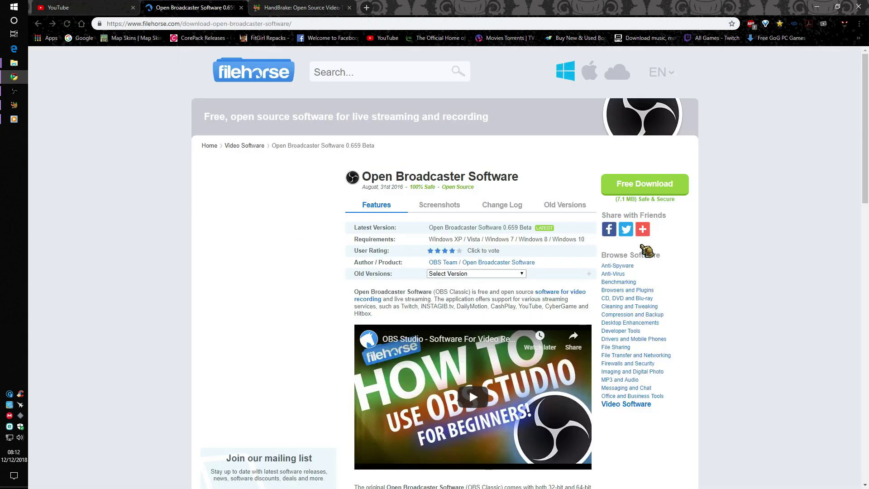
{"action": "scroll", "coordinate": [215, 264], "scroll_direction": "down", "scroll_amount": 1}
{"action": "scroll", "coordinate": [214, 264], "scroll_direction": "up", "scroll_amount": 1}
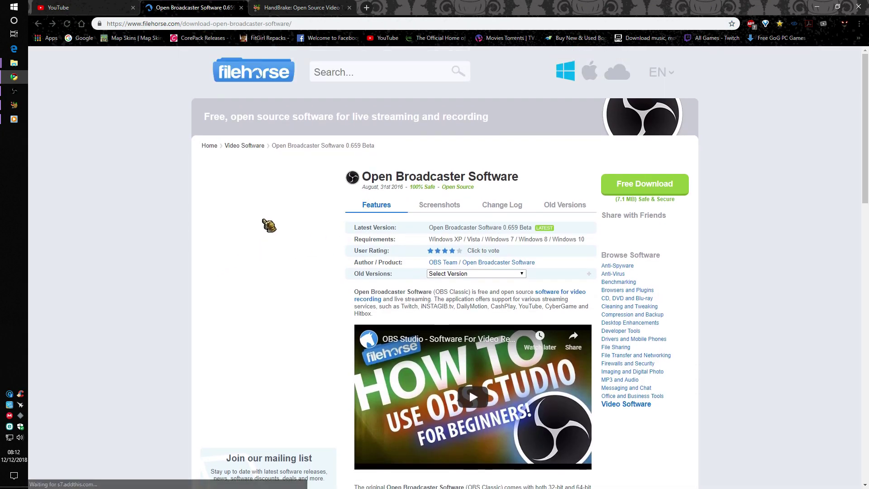
{"action": "left_click", "coordinate": [16, 78]}
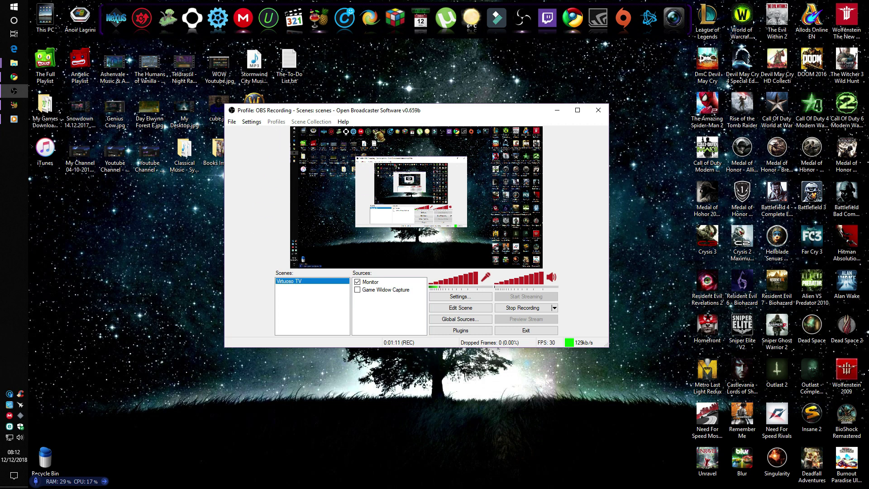
{"action": "left_click_drag", "start_coordinate": [398, 110], "coordinate": [399, 103]}
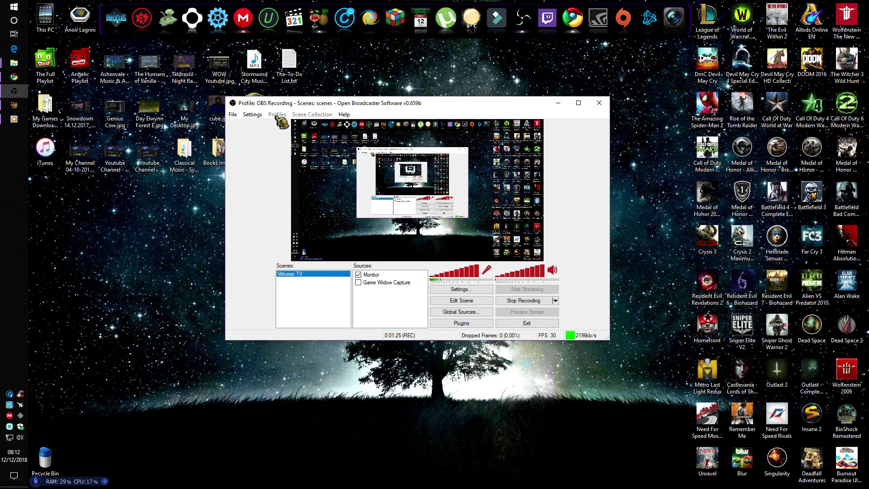
{"action": "right_click", "coordinate": [292, 286]}
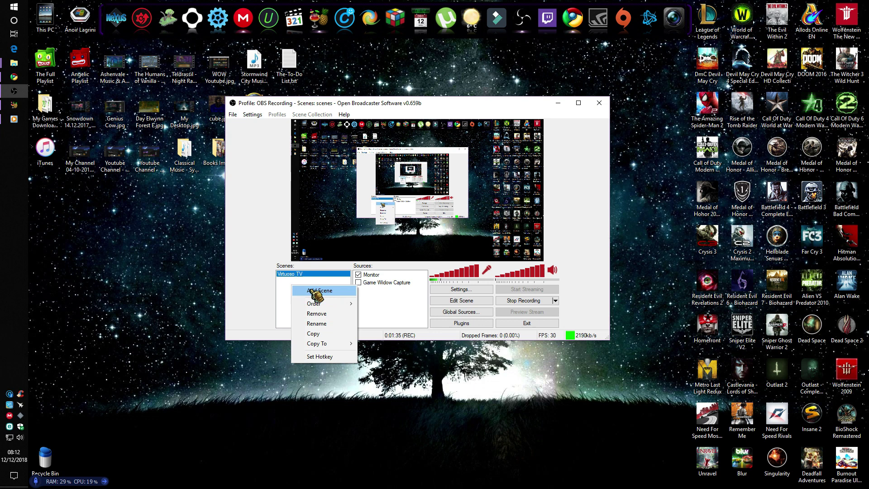
{"action": "left_click", "coordinate": [323, 292]}
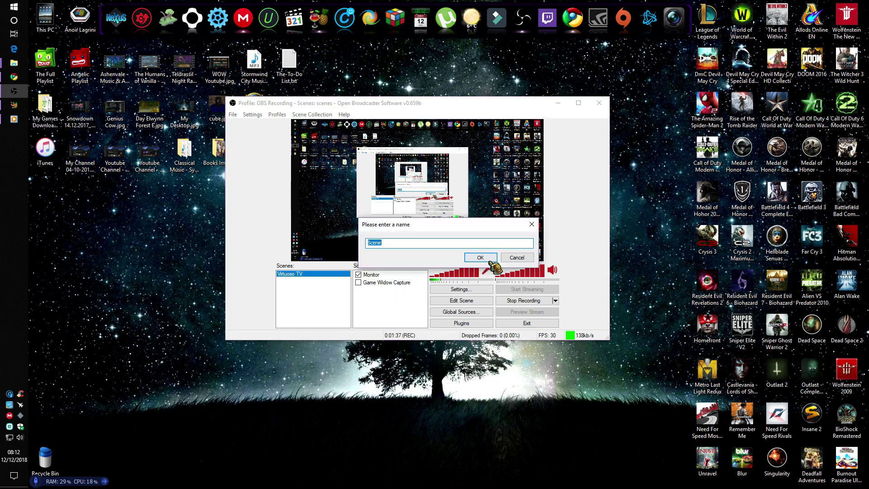
{"action": "left_click", "coordinate": [518, 256]}
{"action": "right_click", "coordinate": [383, 295]}
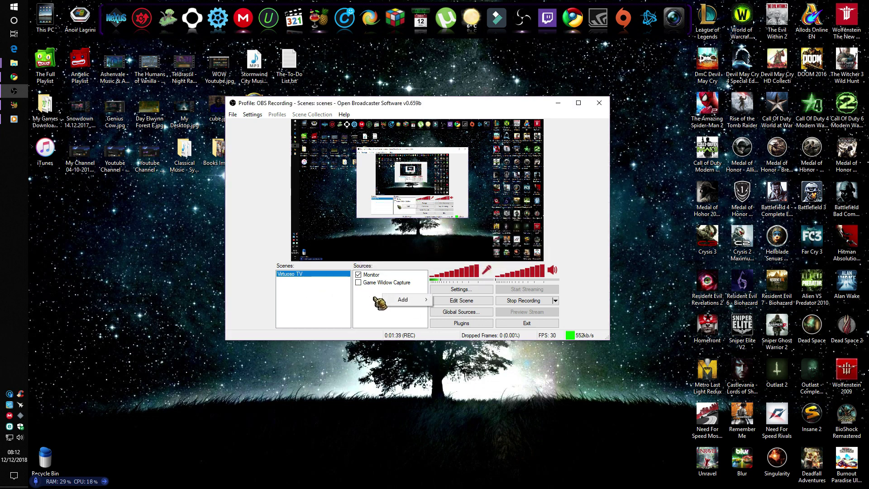
{"action": "mouse_move", "coordinate": [408, 300]}
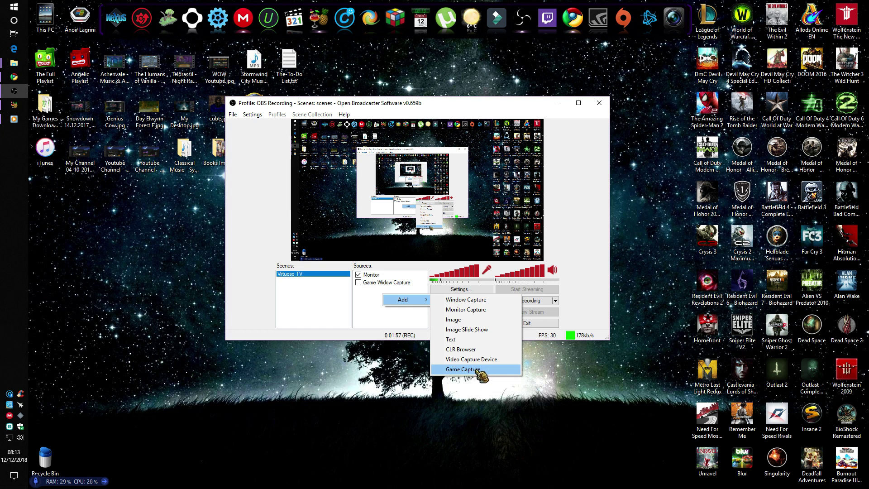
{"action": "left_click", "coordinate": [371, 310]}
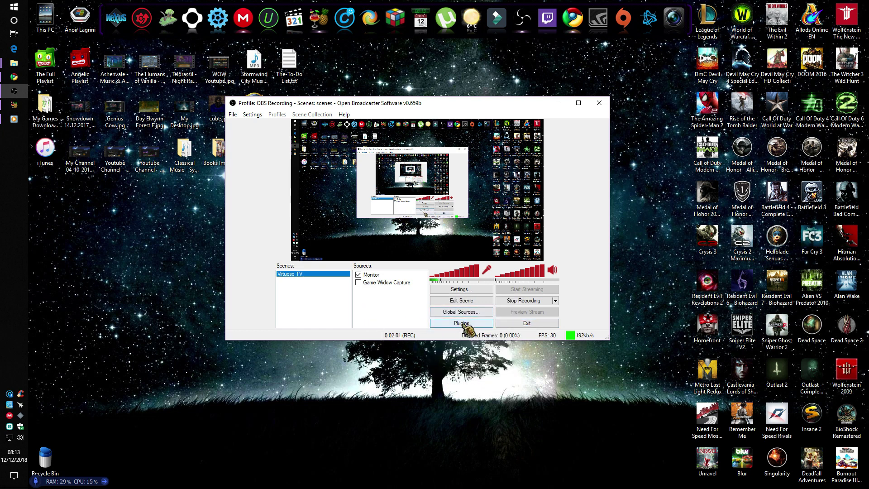
{"action": "right_click", "coordinate": [399, 291]}
{"action": "mouse_move", "coordinate": [421, 295]}
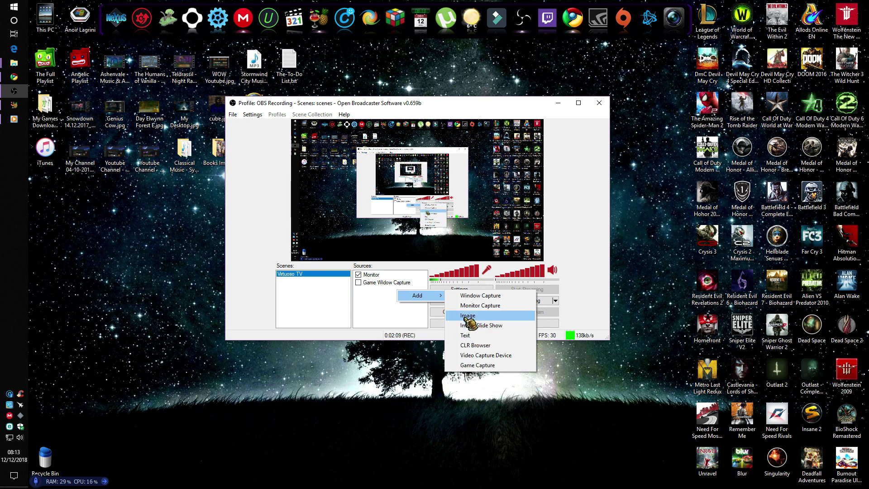
{"action": "left_click", "coordinate": [381, 316]}
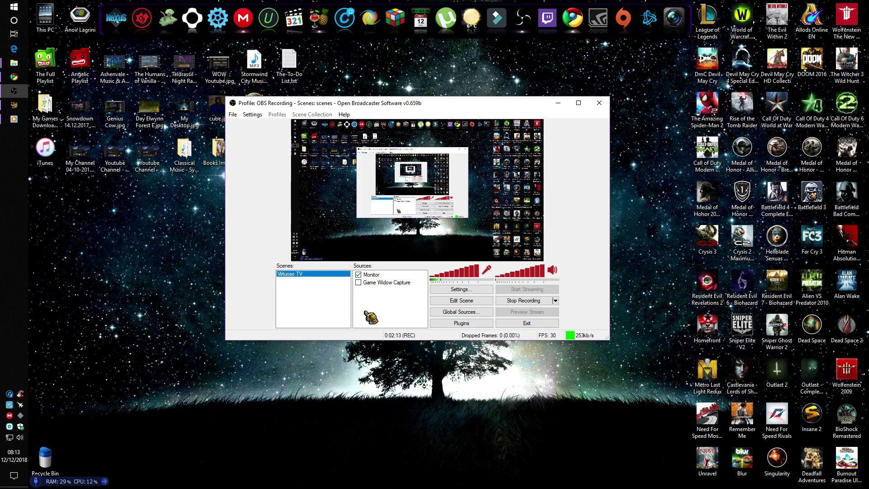
{"action": "left_click_drag", "start_coordinate": [446, 101], "coordinate": [431, 98]}
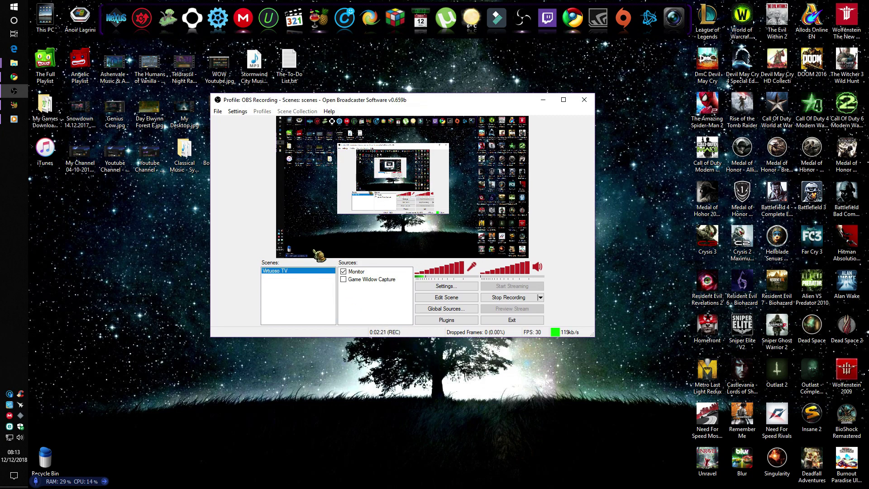
Step: Open OBS Settings on the General page and move the dialog left
{"action": "left_click", "coordinate": [446, 286]}
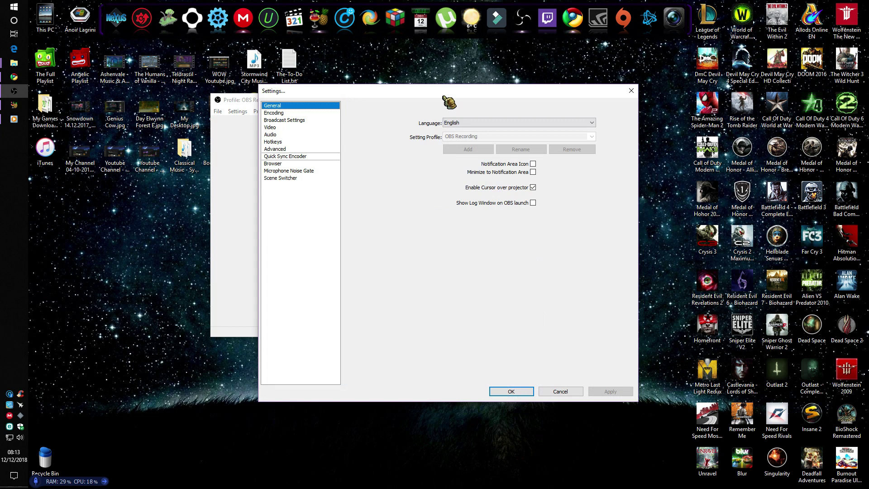
{"action": "left_click_drag", "start_coordinate": [443, 92], "coordinate": [408, 95]}
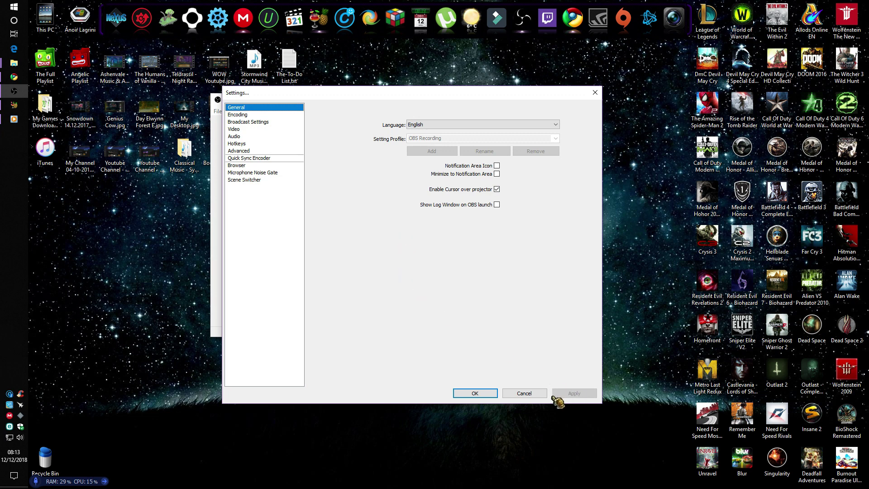
Step: Move through Encoding to the Broadcast Settings page showing the output mode and file path
{"action": "left_click", "coordinate": [253, 115]}
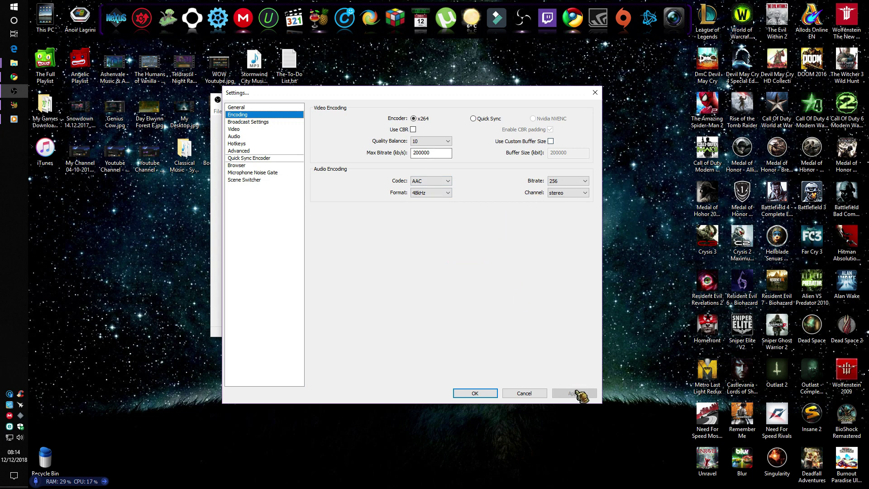
{"action": "left_click", "coordinate": [271, 123]}
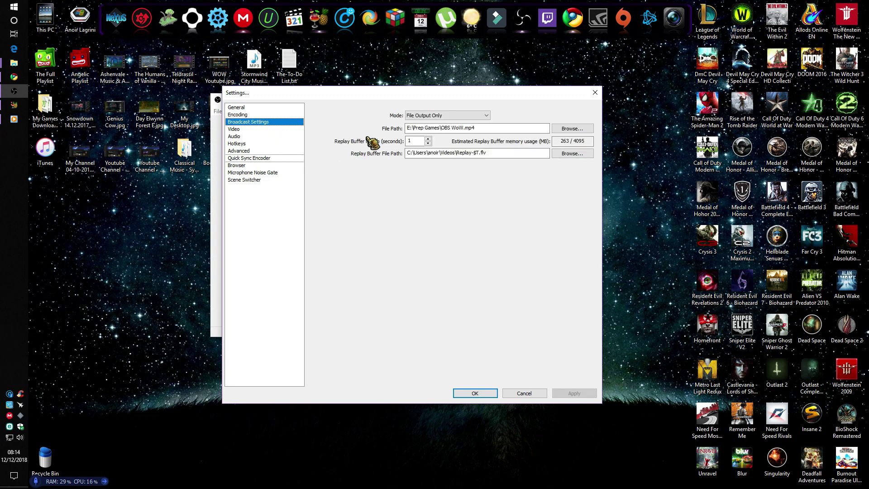
Step: Choose File Output Only as the broadcast mode
{"action": "left_click", "coordinate": [442, 115]}
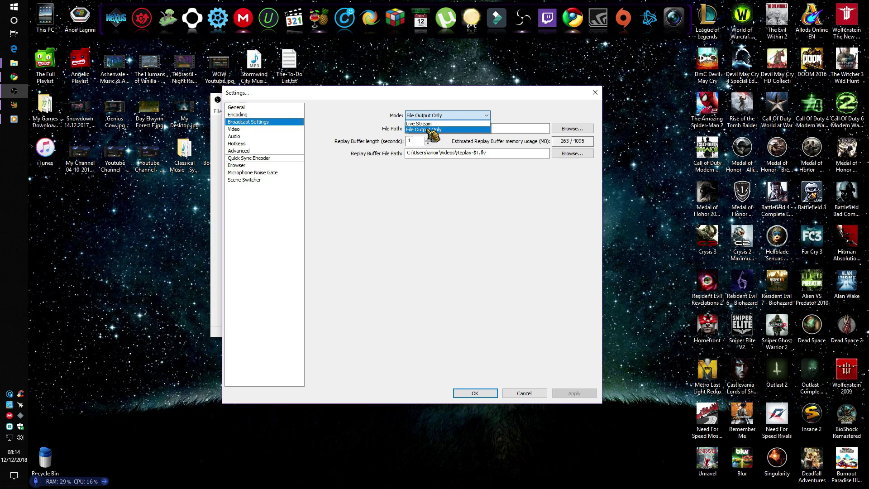
{"action": "left_click", "coordinate": [438, 130]}
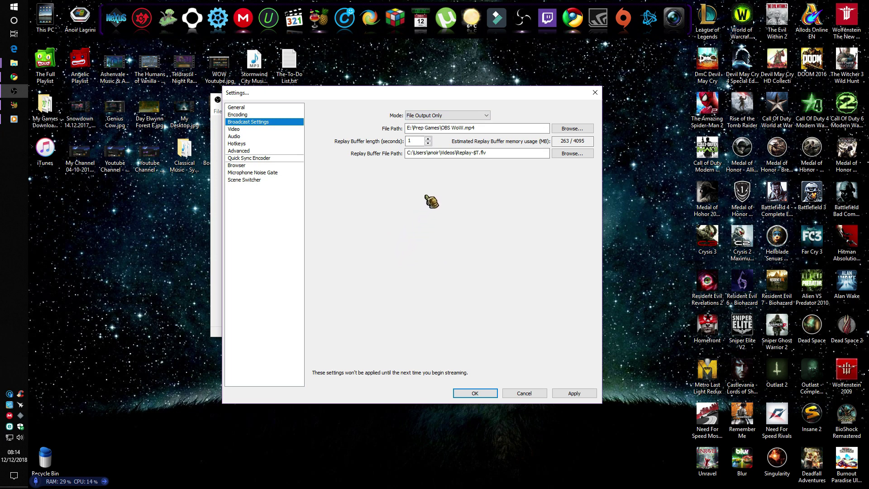
Step: Name a new recording file 'obs video' in E:\Prep Games with the MP4 File type
{"action": "left_click", "coordinate": [576, 128]}
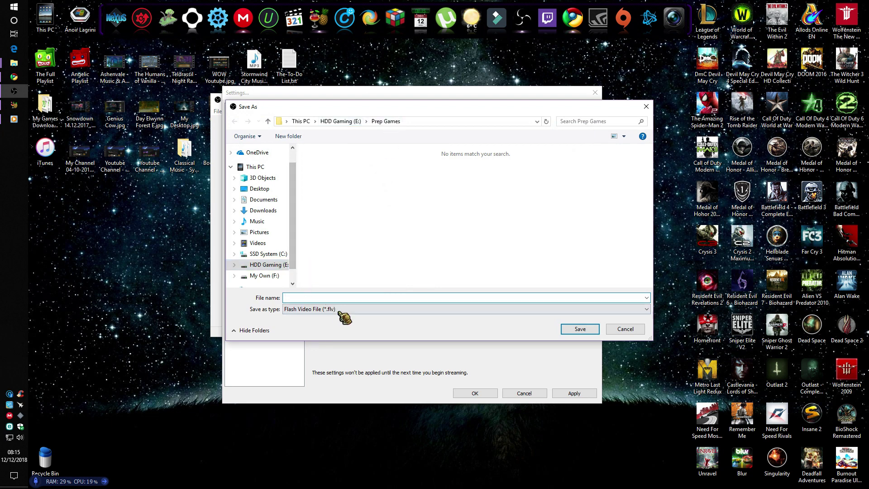
{"action": "type", "text": "o"}
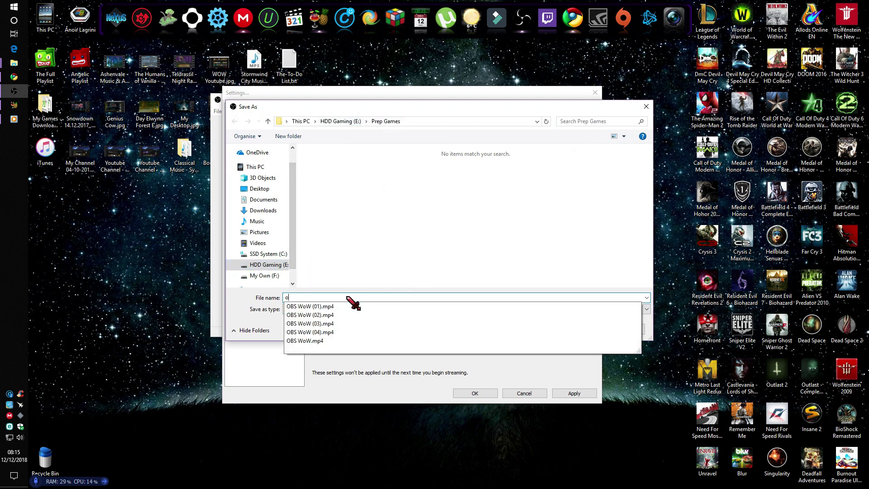
{"action": "type", "text": "bs video"}
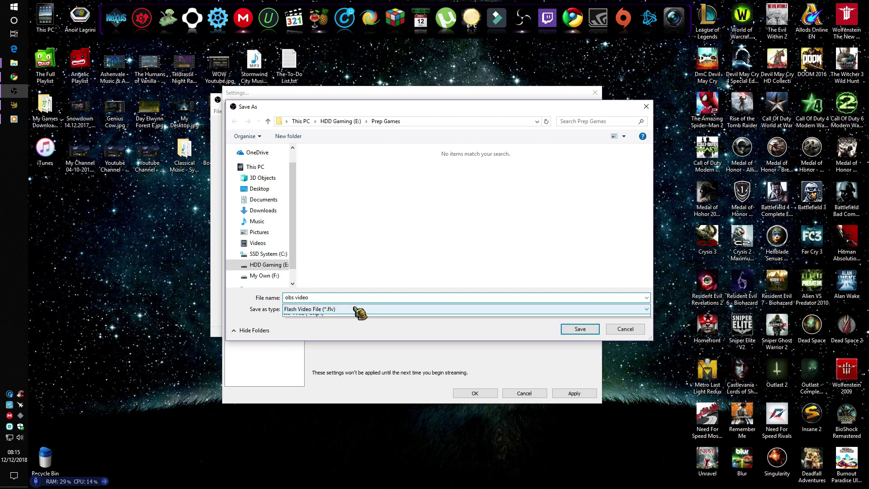
{"action": "left_click", "coordinate": [357, 309]}
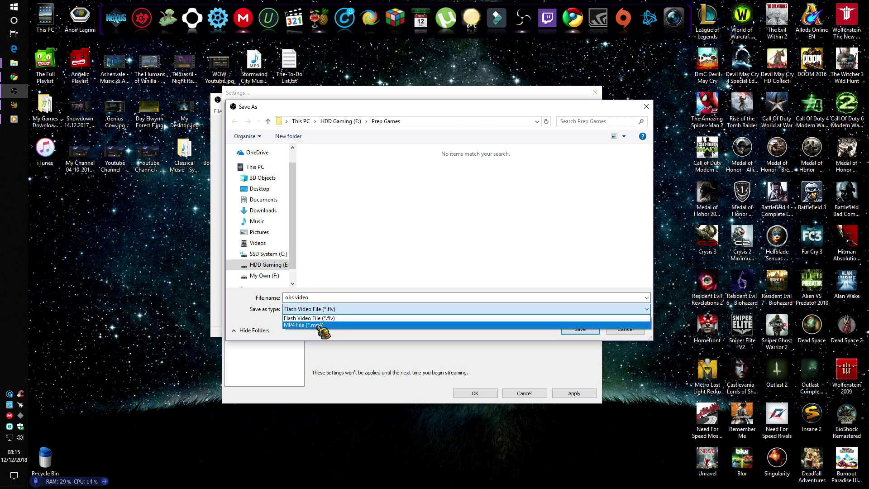
{"action": "left_click", "coordinate": [303, 325]}
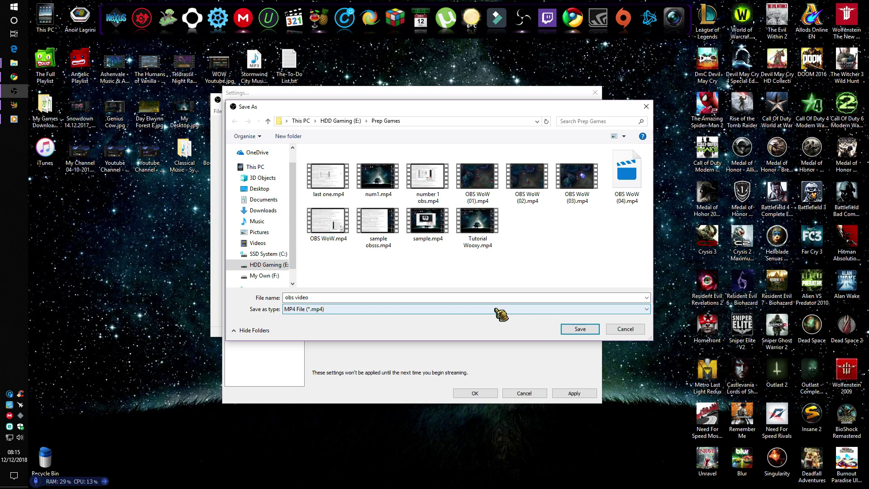
Step: Cancel the Save As dialog, keeping E:\Prep Games\OBS WoW.mp4, and shift Settings up-right
{"action": "left_click", "coordinate": [624, 329]}
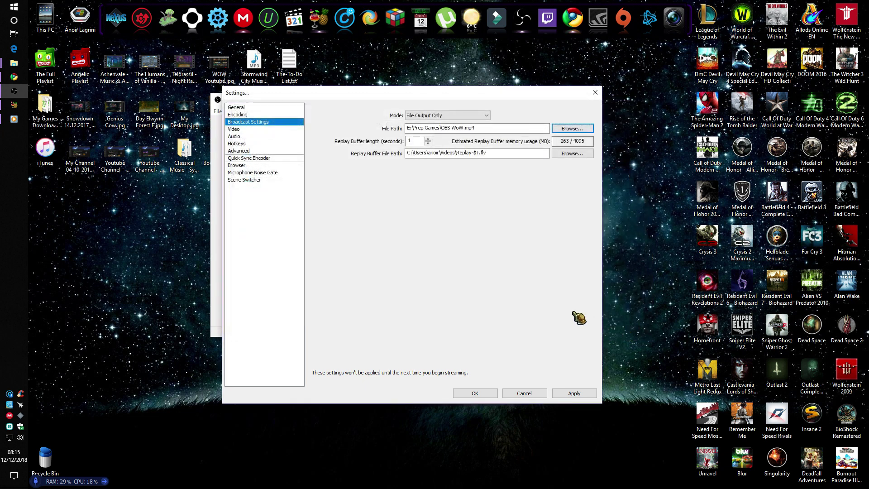
{"action": "left_click_drag", "start_coordinate": [431, 96], "coordinate": [445, 95]}
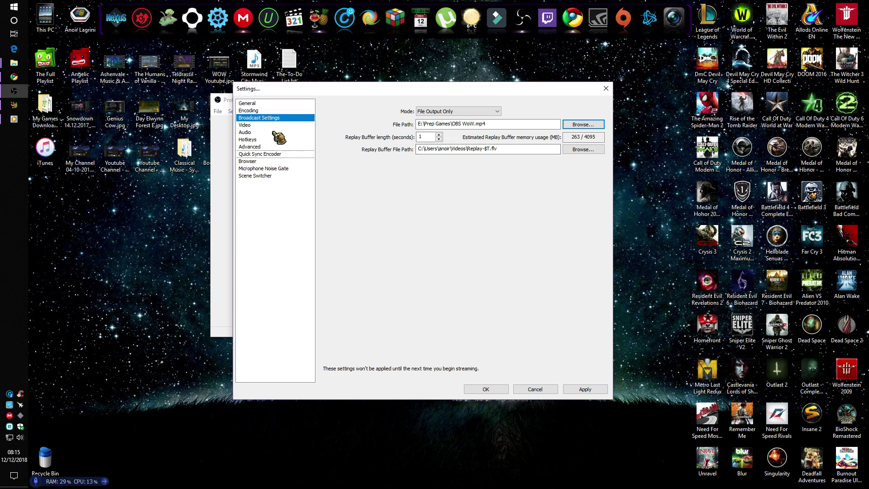
Step: Show the Video page without applying changes, keeping the Intel HD Graphics 4000 adapter
{"action": "left_click", "coordinate": [258, 126]}
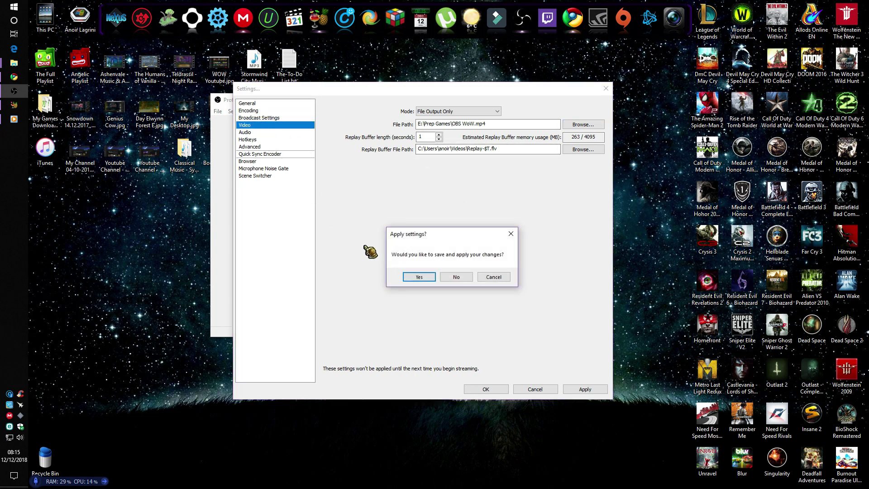
{"action": "left_click", "coordinate": [453, 276]}
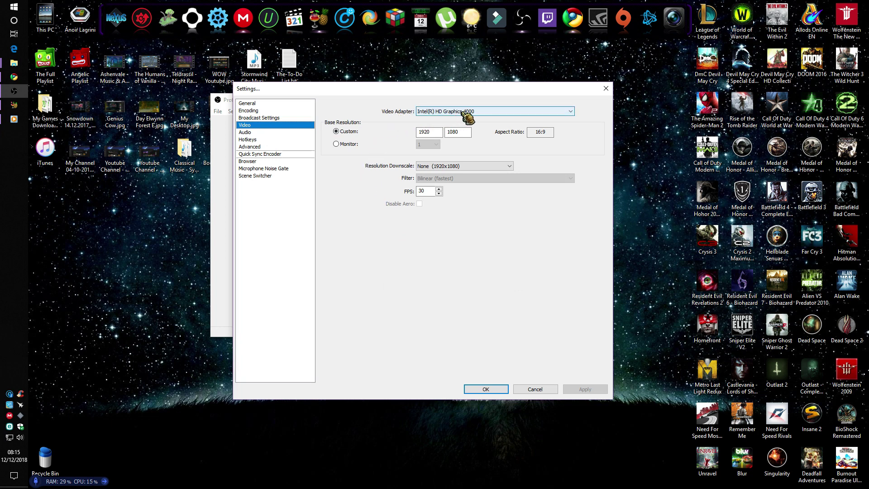
{"action": "left_click", "coordinate": [514, 114]}
{"action": "left_click", "coordinate": [481, 126]}
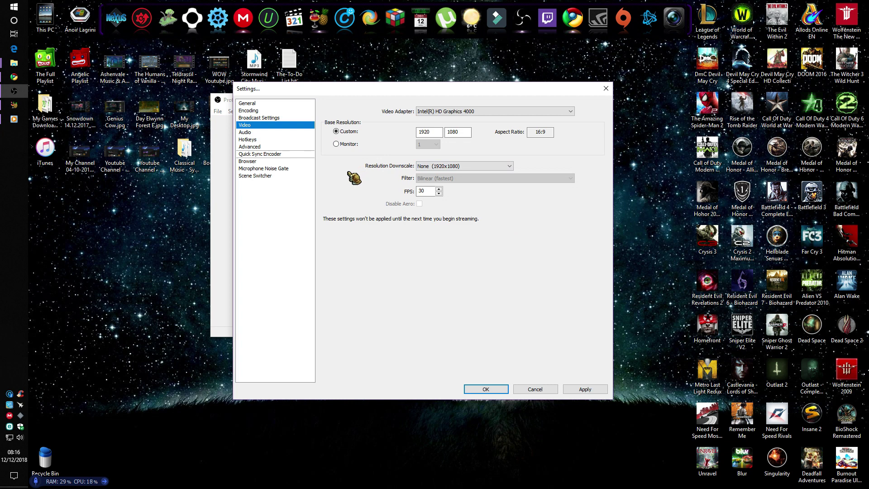
Step: Keep resolution downscale at None and check the FPS value of 30
{"action": "left_click", "coordinate": [479, 167]}
{"action": "left_click", "coordinate": [440, 171]}
{"action": "left_click_drag", "start_coordinate": [428, 192], "coordinate": [400, 193]}
{"action": "left_click_drag", "start_coordinate": [420, 192], "coordinate": [378, 195]}
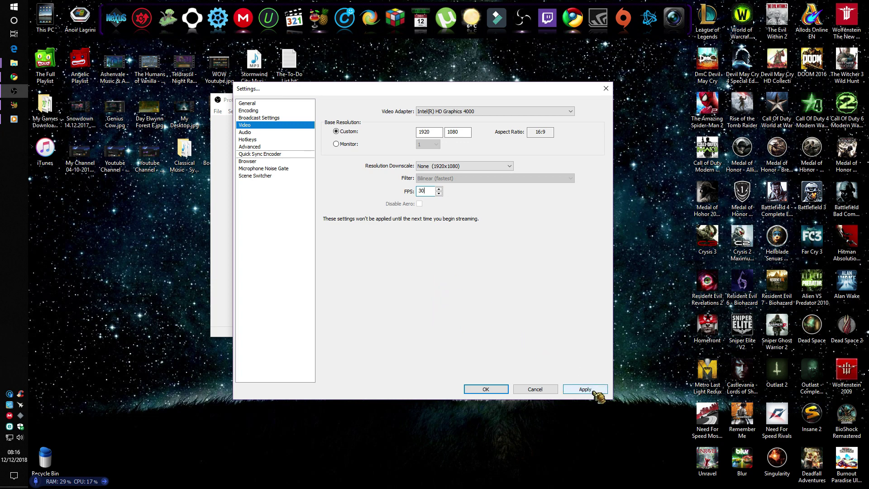
Step: Show the Audio page without applying changes, keeping the desktop audio device on Default
{"action": "left_click", "coordinate": [254, 133]}
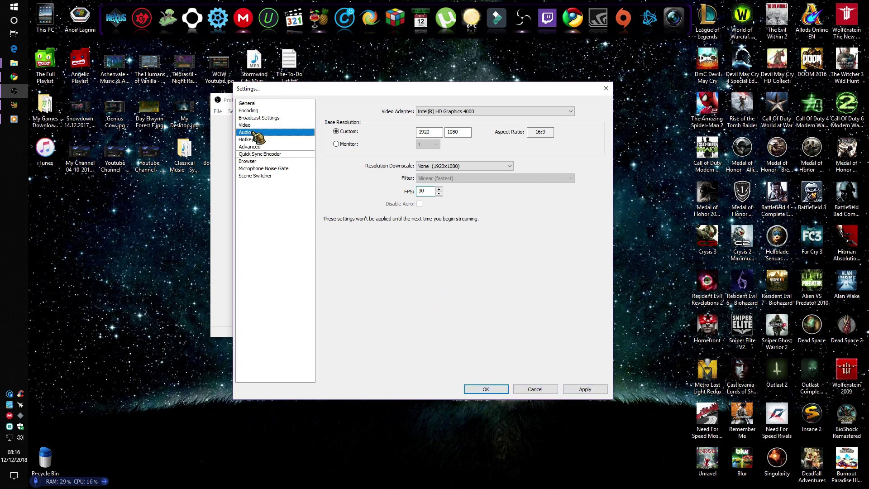
{"action": "left_click", "coordinate": [461, 278]}
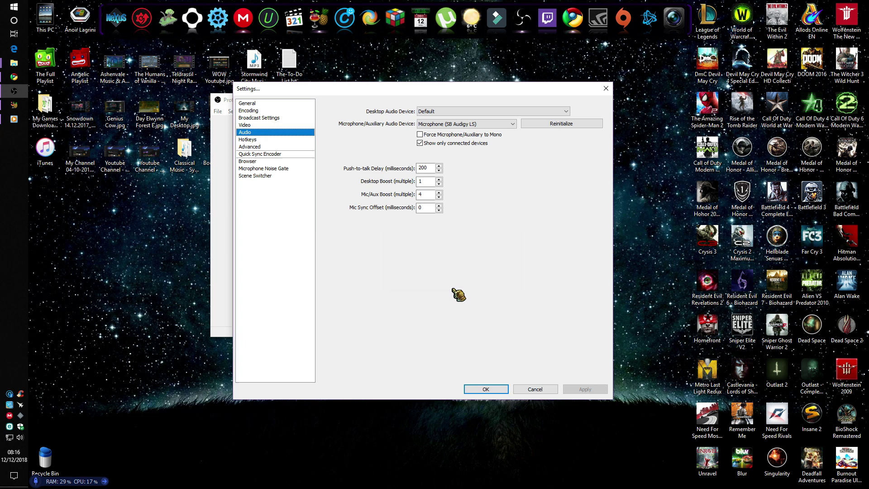
{"action": "left_click", "coordinate": [452, 112]}
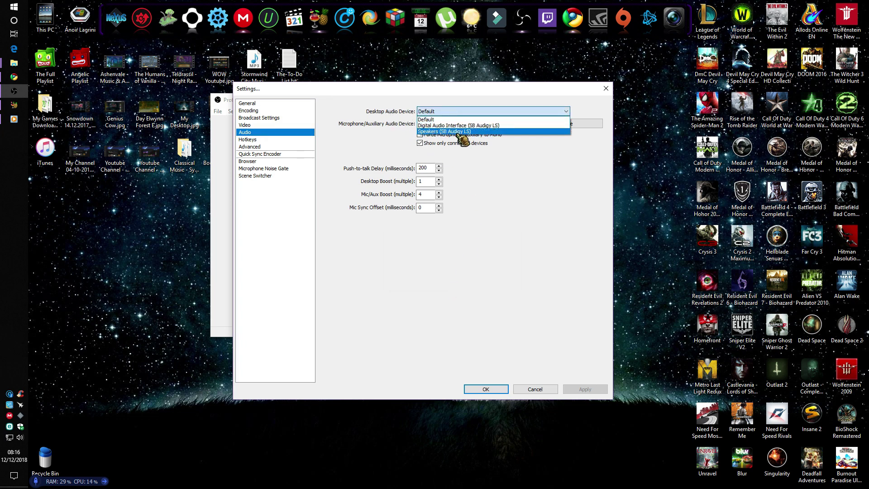
{"action": "left_click", "coordinate": [453, 120]}
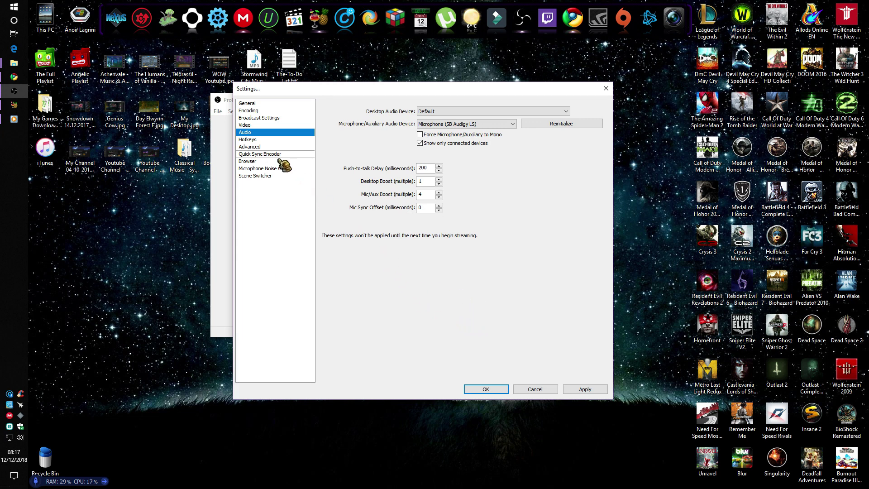
Step: Discard changes to review Hotkeys (F5/F6 start/stop recording), then show Advanced settings
{"action": "left_click", "coordinate": [269, 140]}
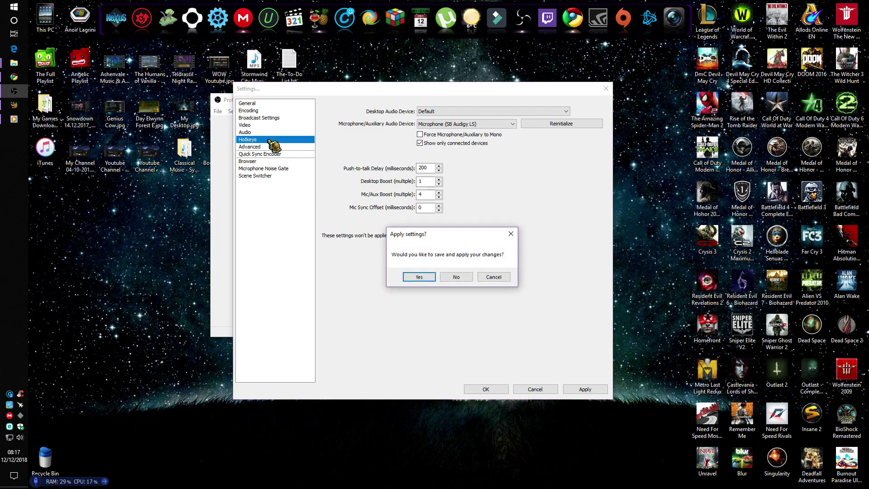
{"action": "left_click", "coordinate": [463, 276]}
{"action": "left_click", "coordinate": [462, 277]}
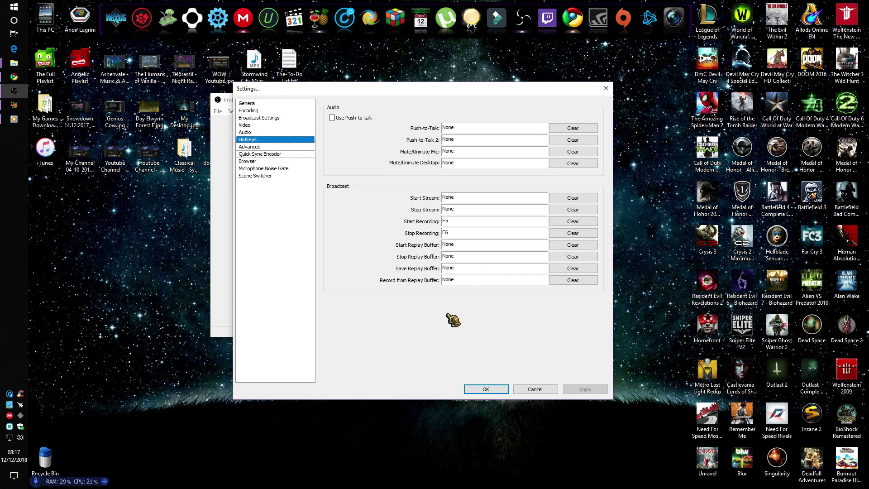
{"action": "left_click", "coordinate": [261, 147]}
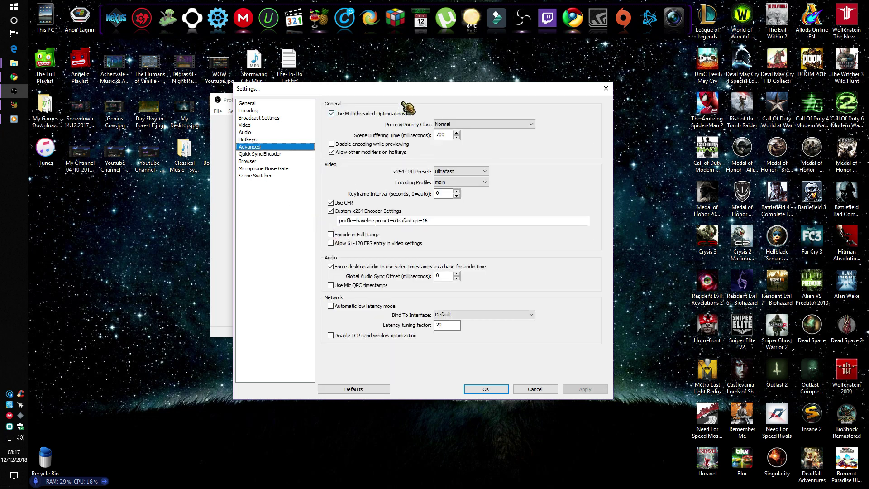
{"action": "left_click_drag", "start_coordinate": [411, 93], "coordinate": [399, 87]}
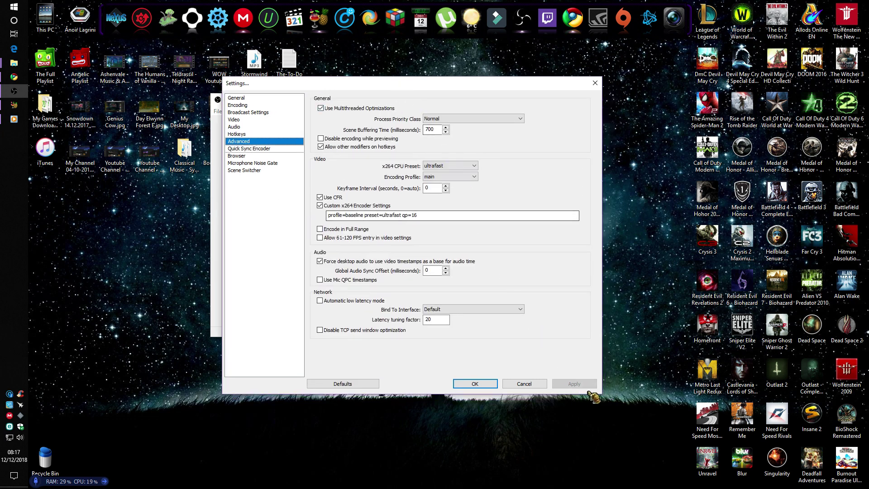
{"action": "left_click_drag", "start_coordinate": [428, 91], "coordinate": [421, 93]}
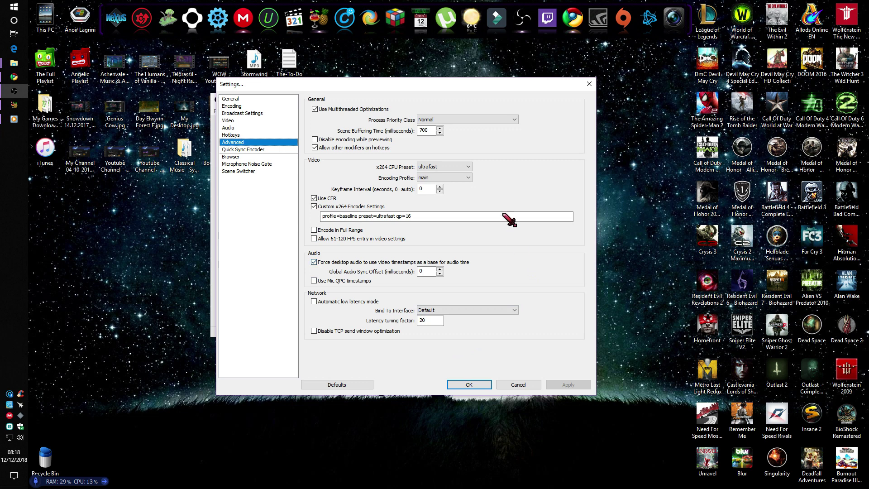
{"action": "left_click_drag", "start_coordinate": [426, 84], "coordinate": [431, 75]}
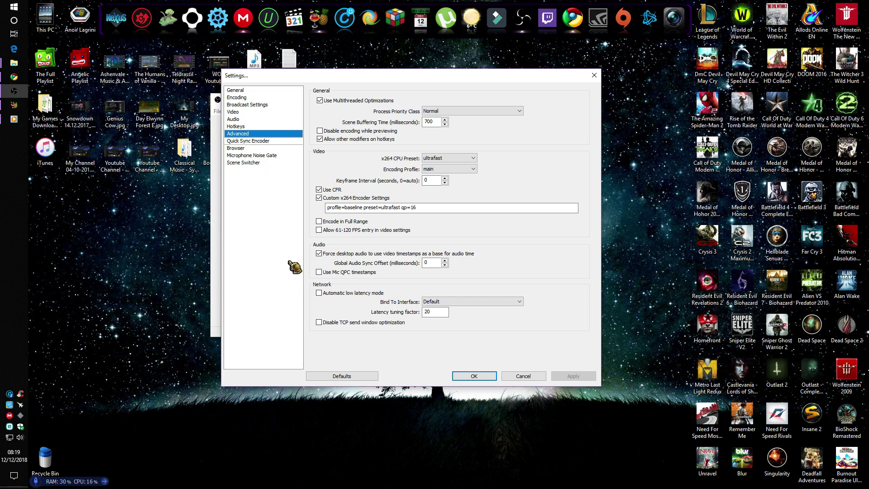
Step: Look through Quick Sync, Browser, Noise Gate and Scene Switcher pages, returning to Advanced
{"action": "left_click", "coordinate": [248, 142]}
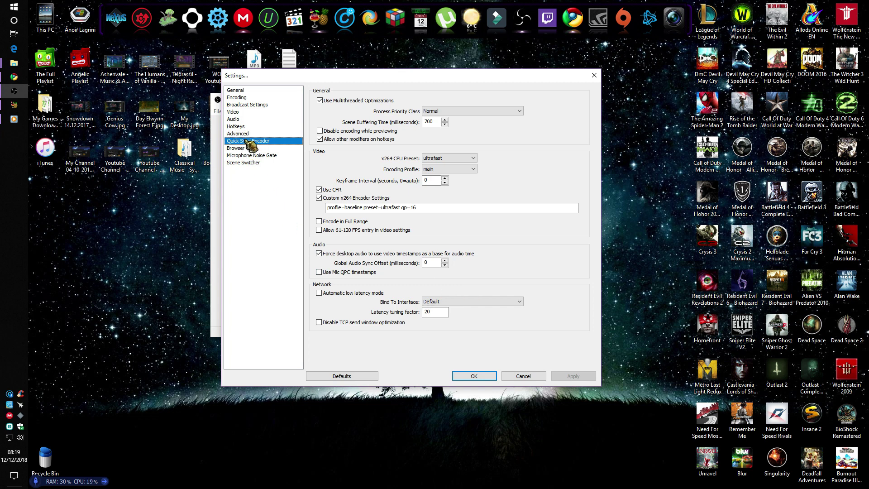
{"action": "left_click", "coordinate": [235, 148]}
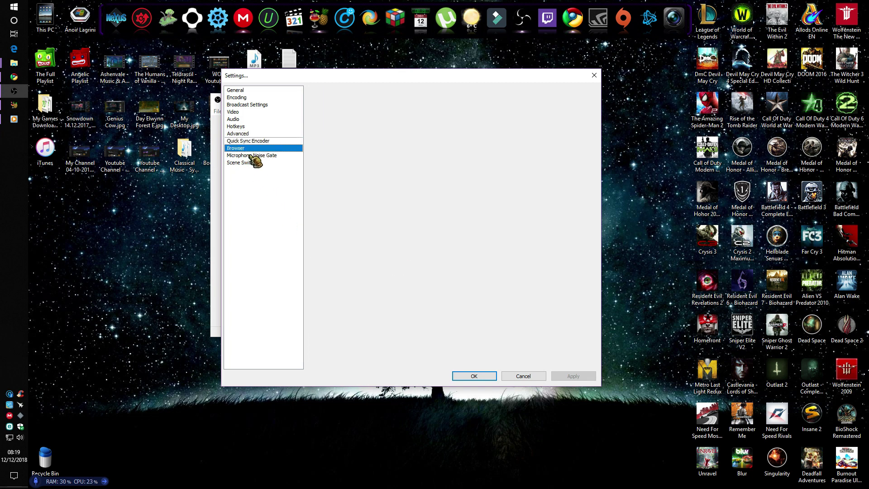
{"action": "left_click", "coordinate": [253, 156]}
{"action": "left_click", "coordinate": [253, 163]}
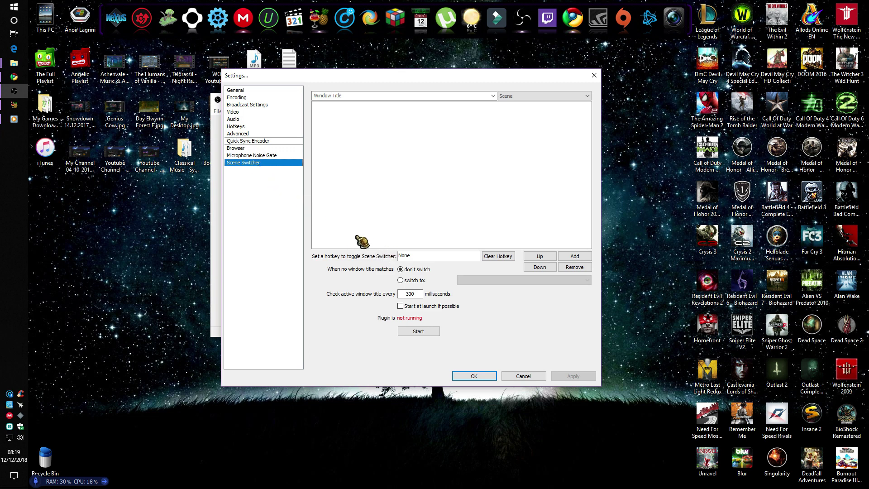
{"action": "left_click", "coordinate": [248, 135]}
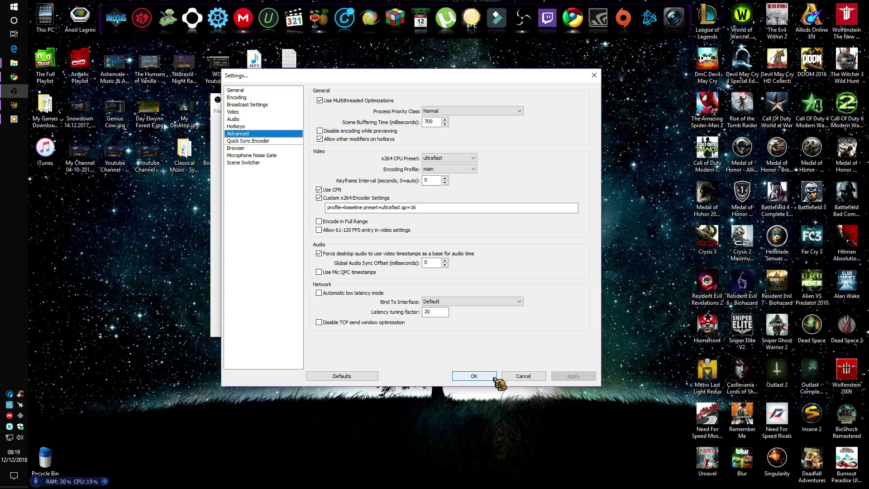
Step: Close Settings, minimise OBS, and bring HandBrake up on its Source Selection panel
{"action": "left_click", "coordinate": [594, 75]}
{"action": "left_click_drag", "start_coordinate": [406, 103], "coordinate": [414, 99]}
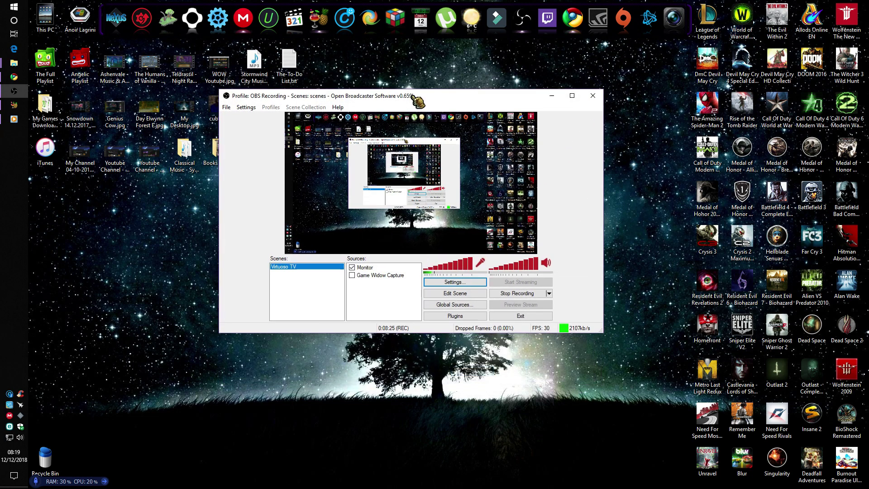
{"action": "left_click", "coordinate": [552, 96]}
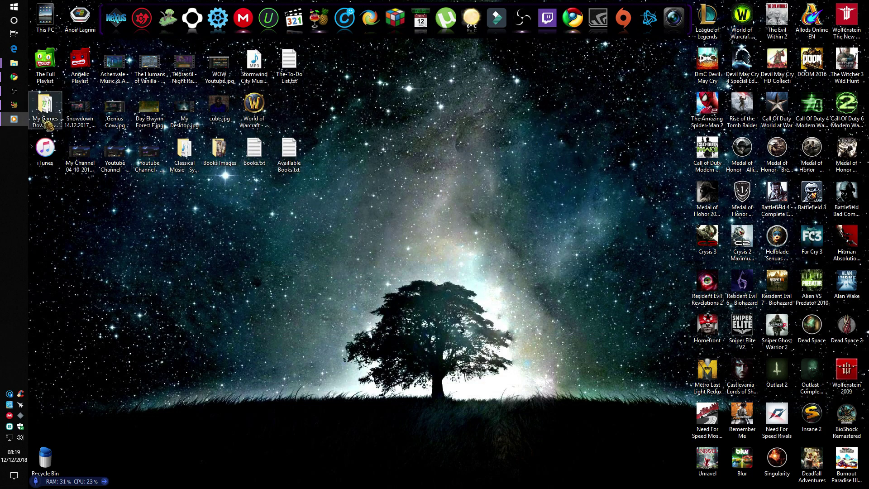
{"action": "mouse_move", "coordinate": [18, 106]}
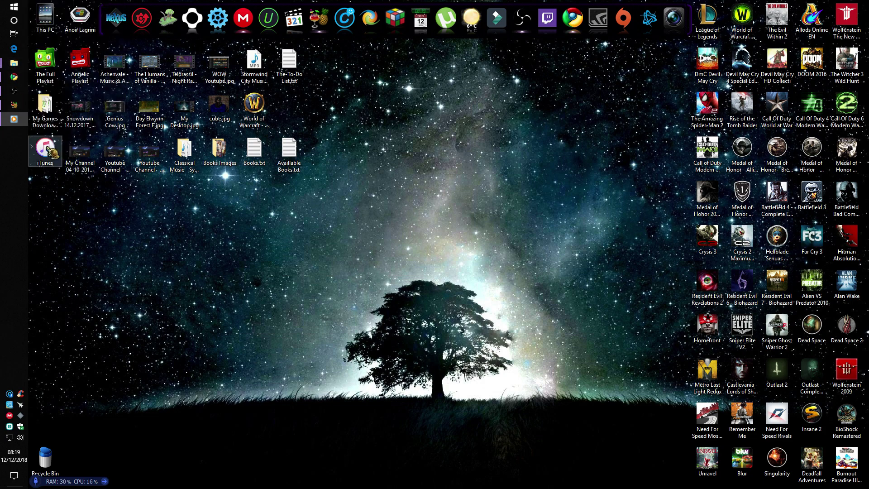
{"action": "left_click", "coordinate": [14, 104]}
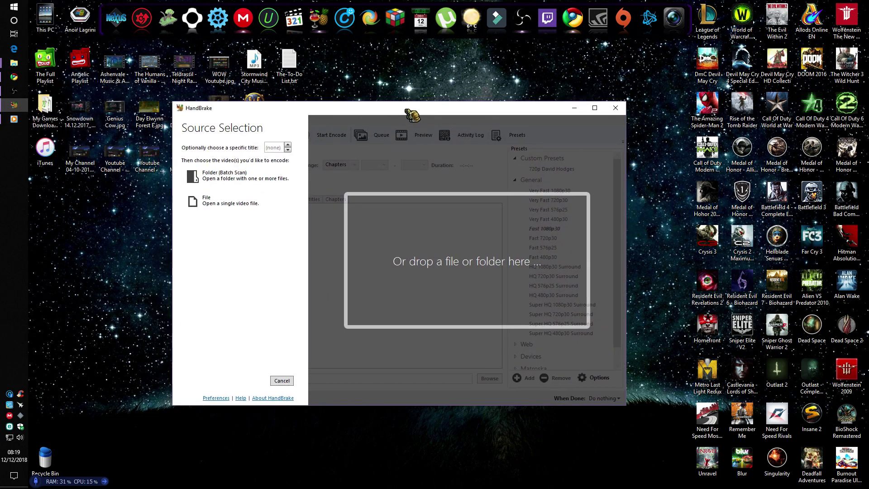
Step: Dismiss HandBrake's Source Selection pane and reposition its main window
{"action": "left_click_drag", "start_coordinate": [405, 110], "coordinate": [417, 104]}
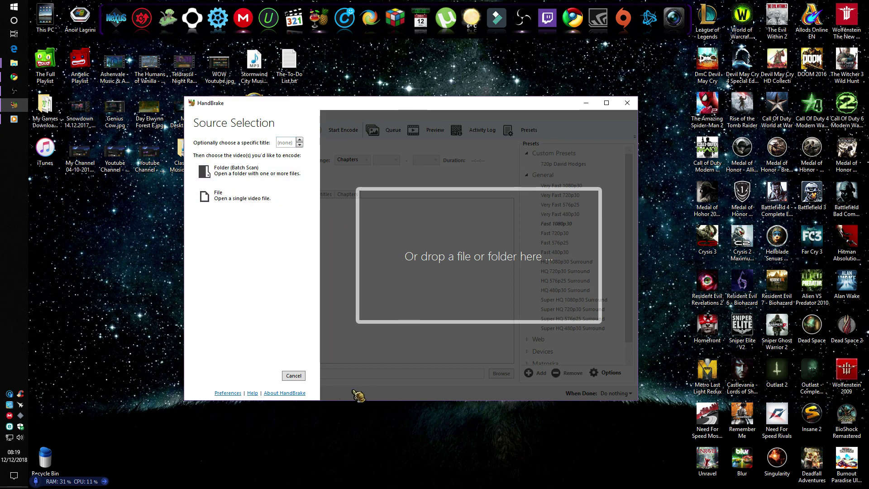
{"action": "left_click", "coordinate": [299, 375]}
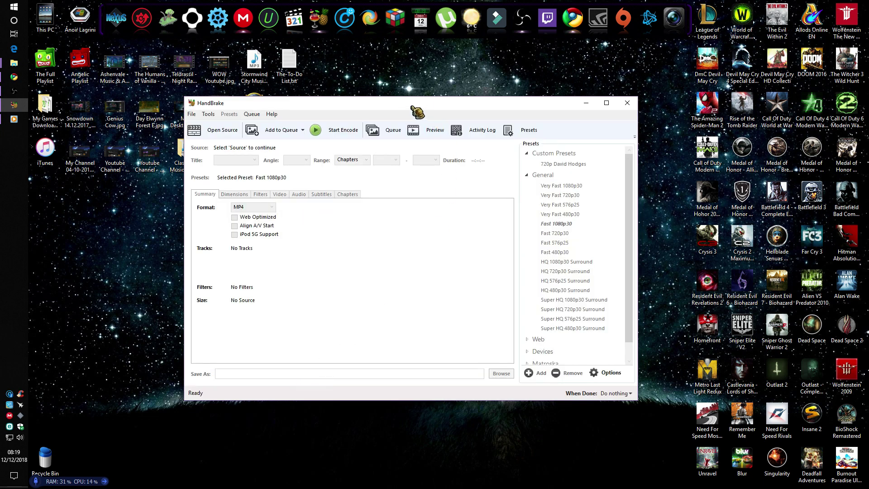
{"action": "left_click_drag", "start_coordinate": [414, 108], "coordinate": [420, 102]}
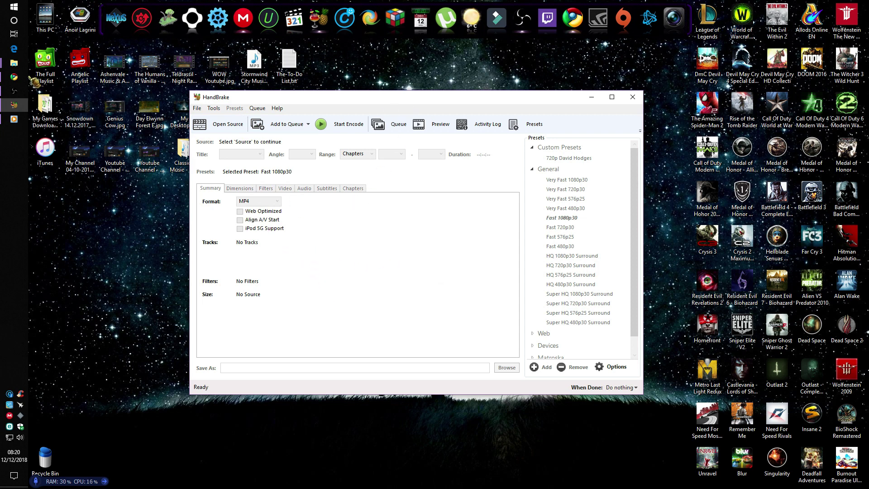
Step: Open the F:\PROJECT Recordings folder in File Explorer beside HandBrake
{"action": "mouse_move", "coordinate": [15, 63]}
{"action": "left_click", "coordinate": [77, 95]}
{"action": "left_click_drag", "start_coordinate": [403, 156], "coordinate": [527, 162]}
{"action": "left_click_drag", "start_coordinate": [441, 97], "coordinate": [366, 98]}
{"action": "left_click", "coordinate": [598, 171]}
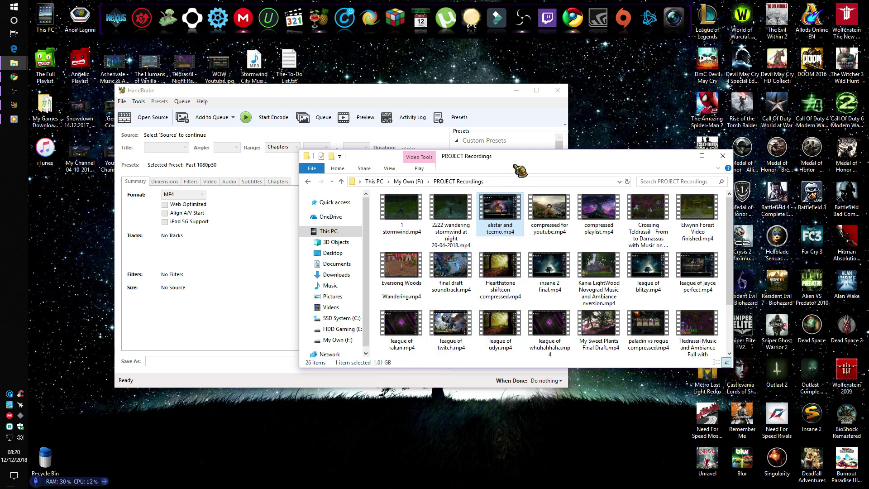
Step: Play alistar and teemo.mp4 in Films & TV and seek to about 13:01
{"action": "left_click_drag", "start_coordinate": [519, 158], "coordinate": [501, 139]}
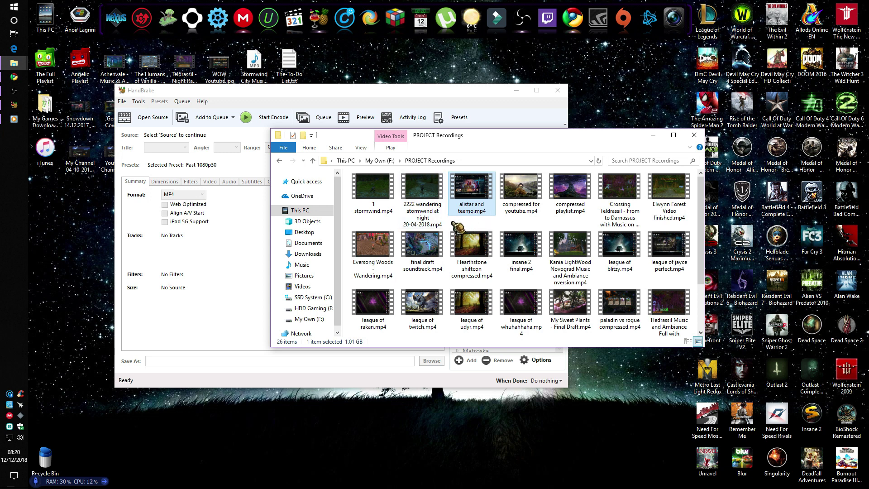
{"action": "left_click_drag", "start_coordinate": [520, 135], "coordinate": [565, 131]}
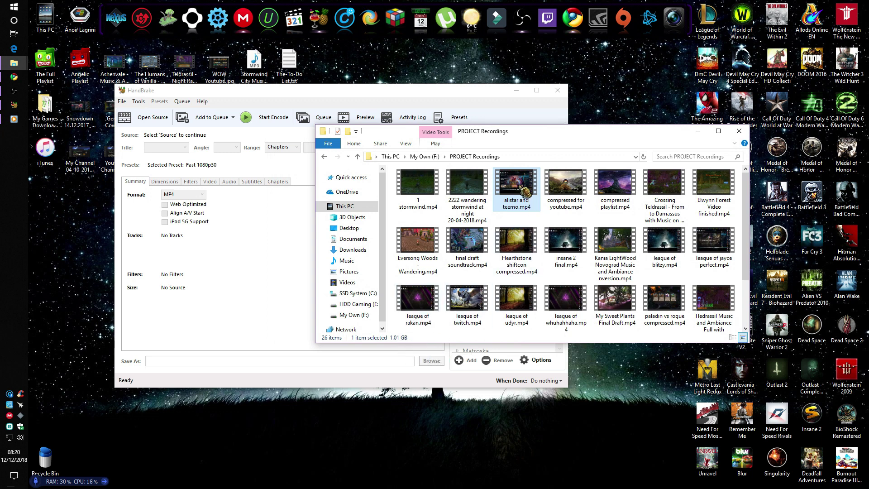
{"action": "double_click", "coordinate": [524, 190]}
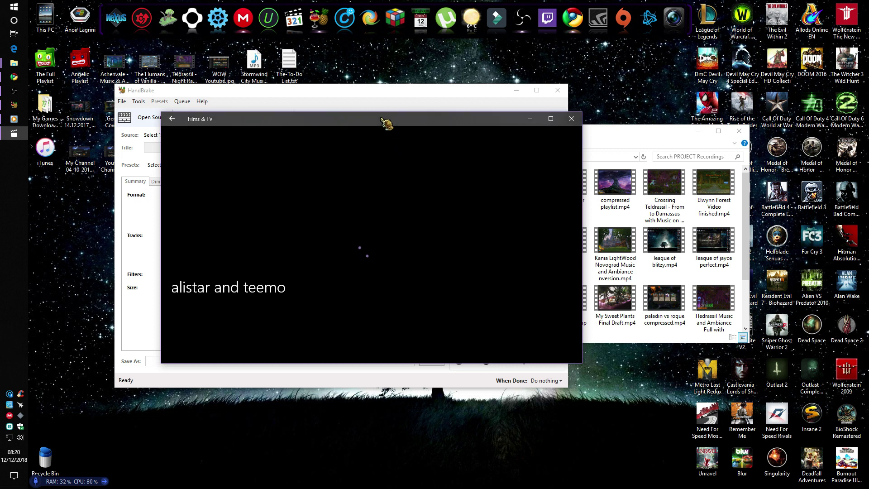
{"action": "left_click", "coordinate": [331, 319]}
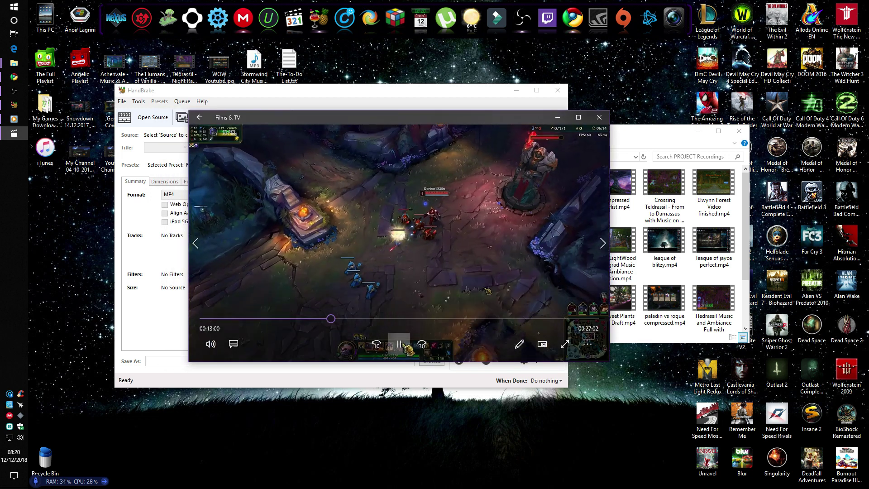
Step: Enlarge the player and scrub the alistar and teemo recording around 11-24 minutes
{"action": "left_click", "coordinate": [399, 344]}
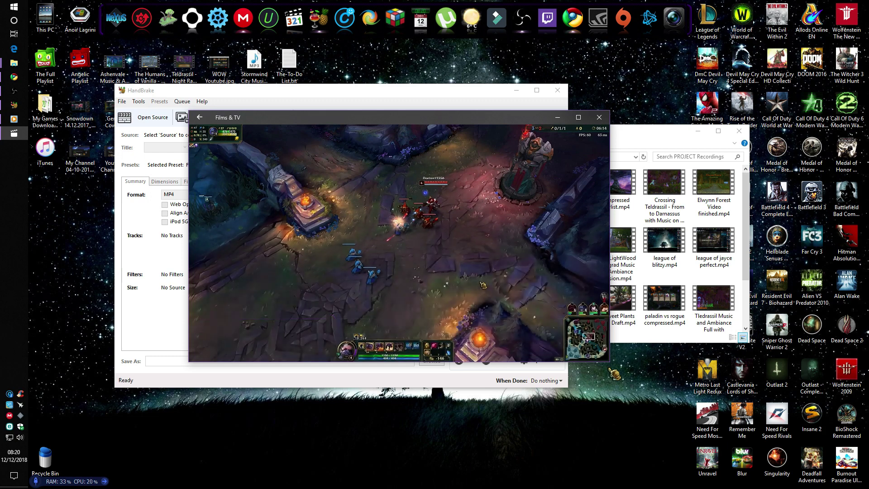
{"action": "left_click_drag", "start_coordinate": [606, 362], "coordinate": [761, 453]}
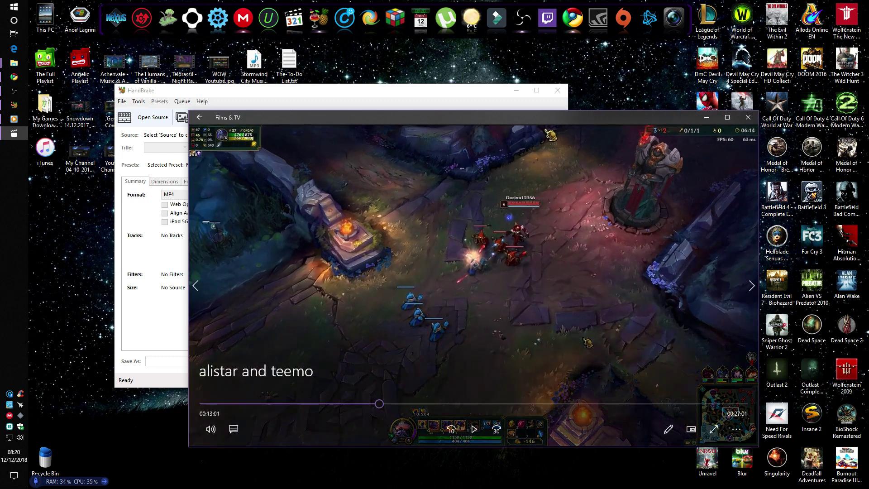
{"action": "left_click_drag", "start_coordinate": [543, 123], "coordinate": [476, 85]}
{"action": "left_click", "coordinate": [133, 367]}
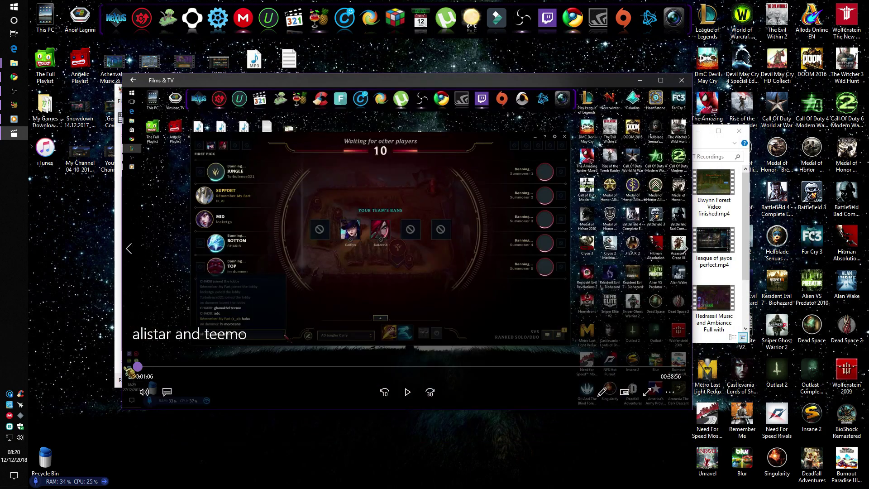
{"action": "left_click", "coordinate": [463, 367]}
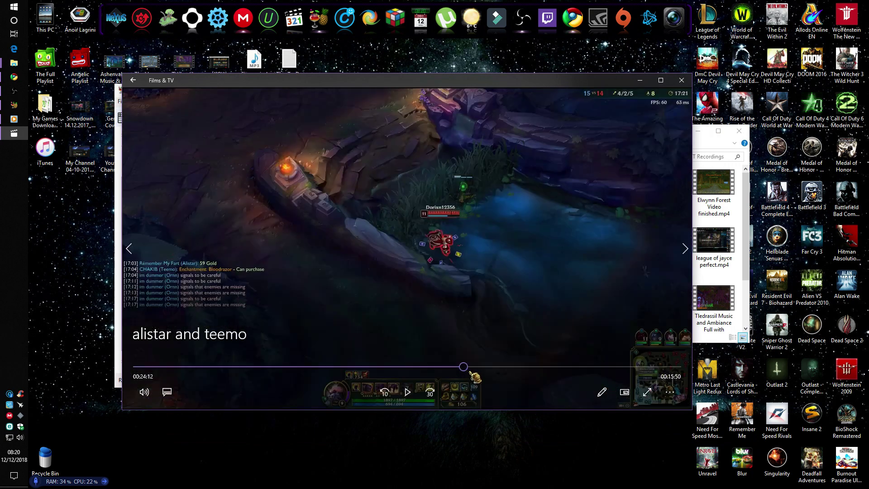
{"action": "left_click_drag", "start_coordinate": [463, 367], "coordinate": [298, 367]}
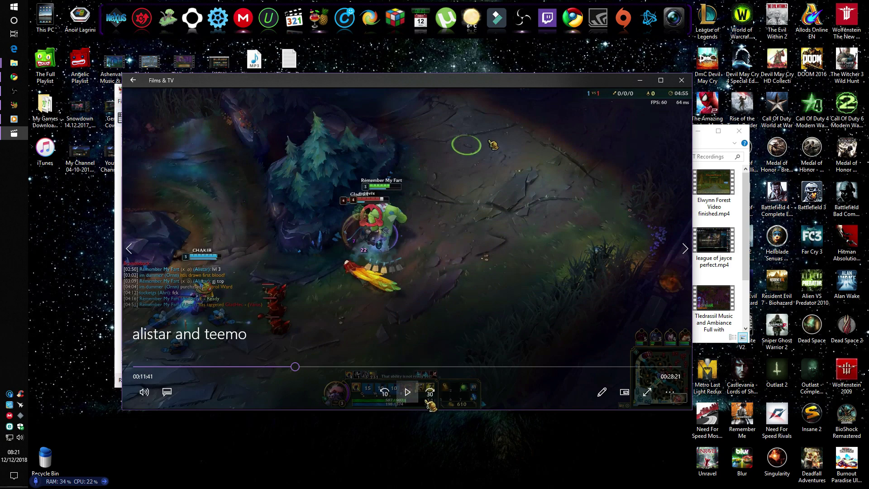
{"action": "left_click", "coordinate": [407, 392]}
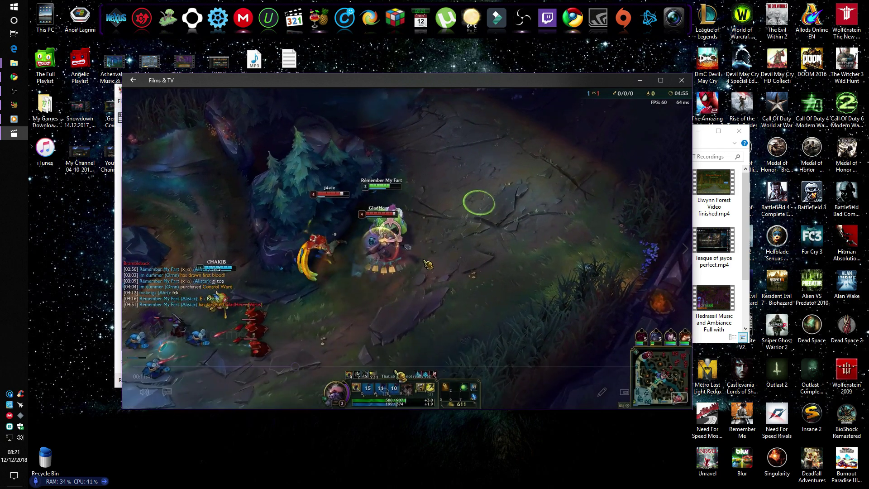
{"action": "left_click", "coordinate": [422, 366]}
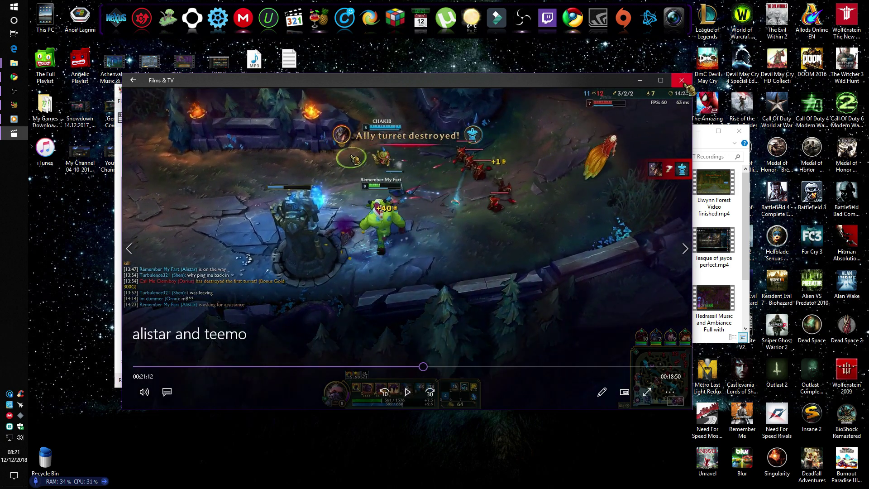
Step: Close Films & TV and drop the alistar and teemo file onto HandBrake as source
{"action": "left_click", "coordinate": [681, 80]}
{"action": "mouse_move", "coordinate": [571, 136]}
{"action": "left_mouse_down"}
{"action": "mouse_move", "coordinate": [455, 149]}
{"action": "mouse_move", "coordinate": [584, 144]}
{"action": "left_mouse_up"}
{"action": "left_click_drag", "start_coordinate": [539, 211], "coordinate": [279, 223]}
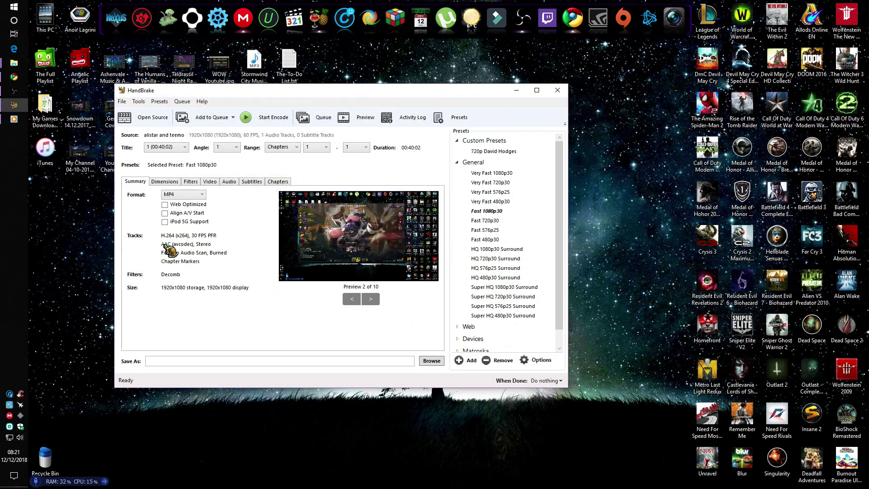
Step: Tick Web Optimized for the MP4 output and step through preview frames
{"action": "left_click", "coordinate": [165, 204]}
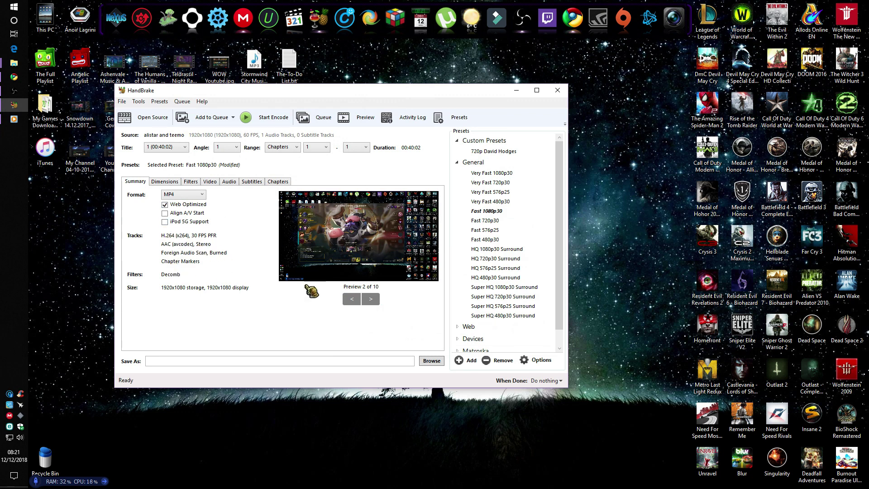
{"action": "left_click", "coordinate": [370, 299]}
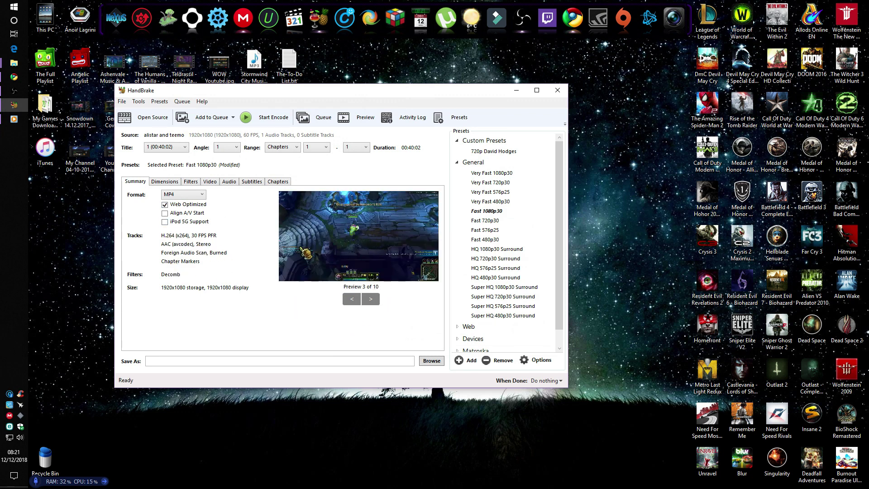
{"action": "left_click", "coordinate": [371, 299]}
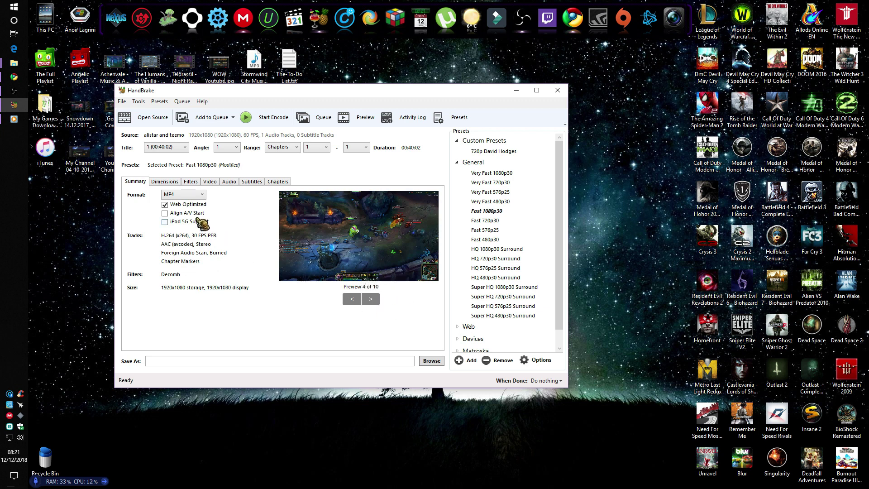
Step: In Dimensions, try Custom cropping, then return cropping to Automatic
{"action": "left_click", "coordinate": [165, 181]}
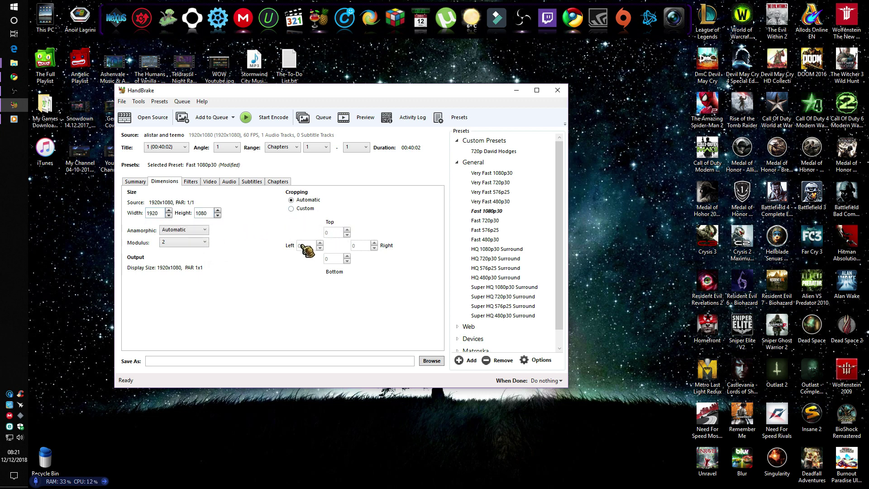
{"action": "left_click", "coordinate": [297, 208]}
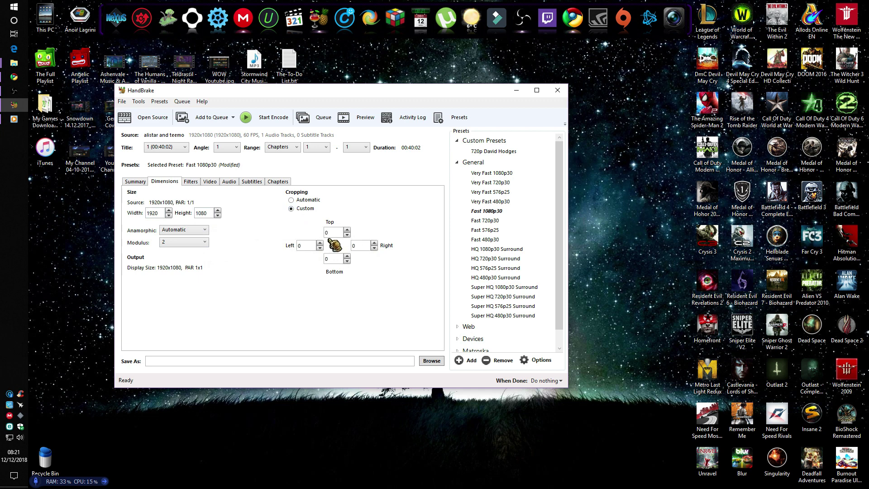
{"action": "left_click", "coordinate": [302, 200]}
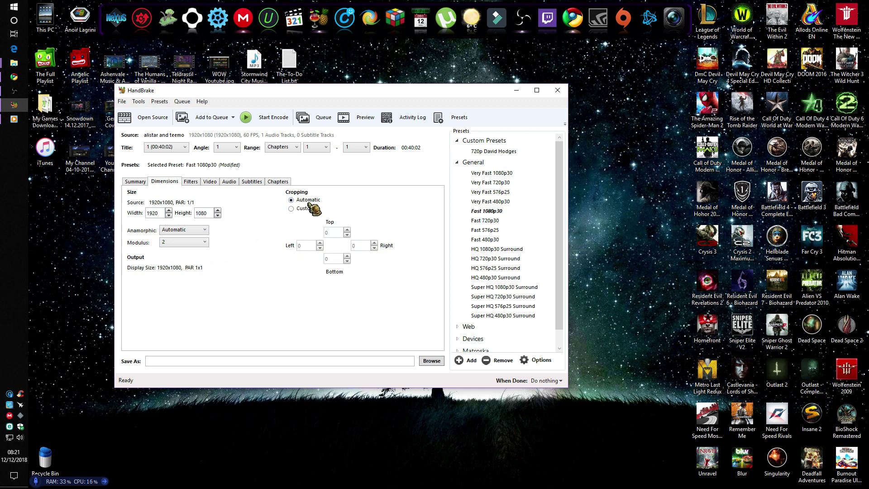
{"action": "left_click", "coordinate": [210, 182]}
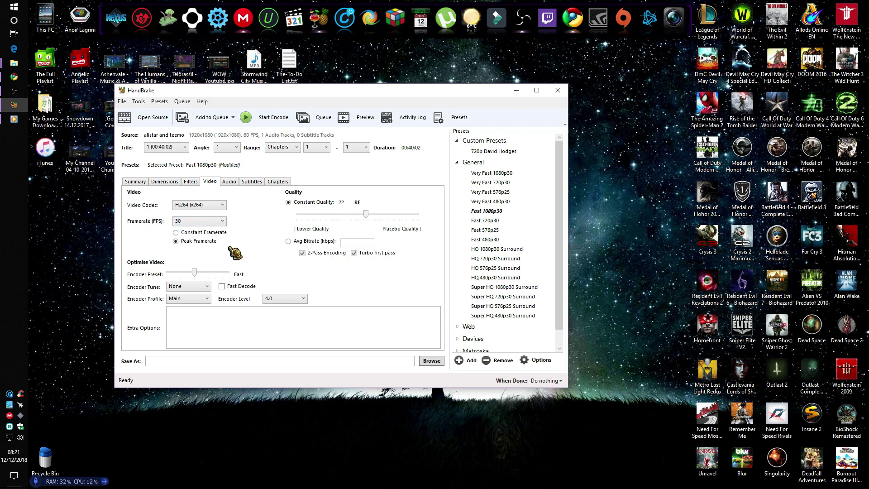
Step: Set Framerate (FPS) to Same as source with Constant Framerate
{"action": "left_click", "coordinate": [222, 221]}
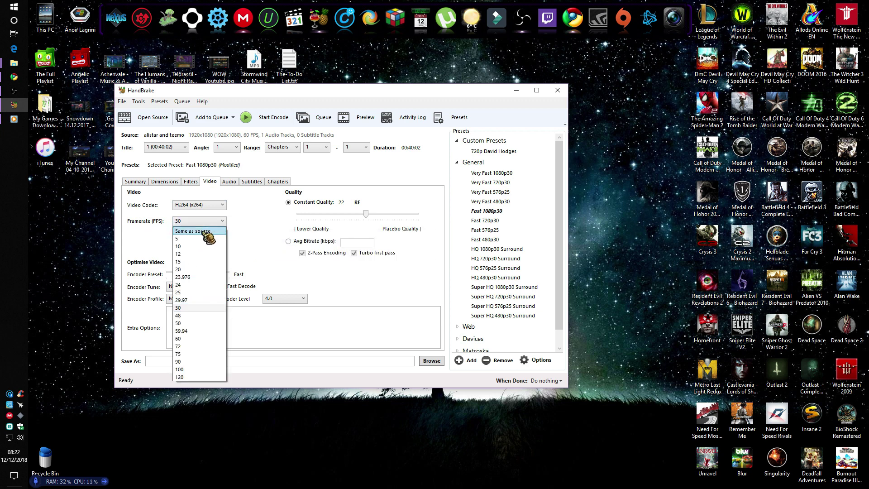
{"action": "left_click", "coordinate": [202, 229]}
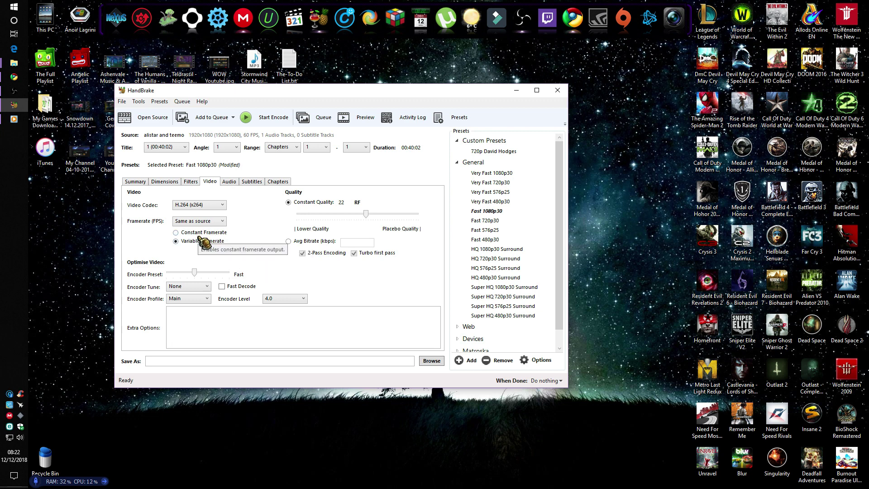
{"action": "left_click", "coordinate": [178, 232]}
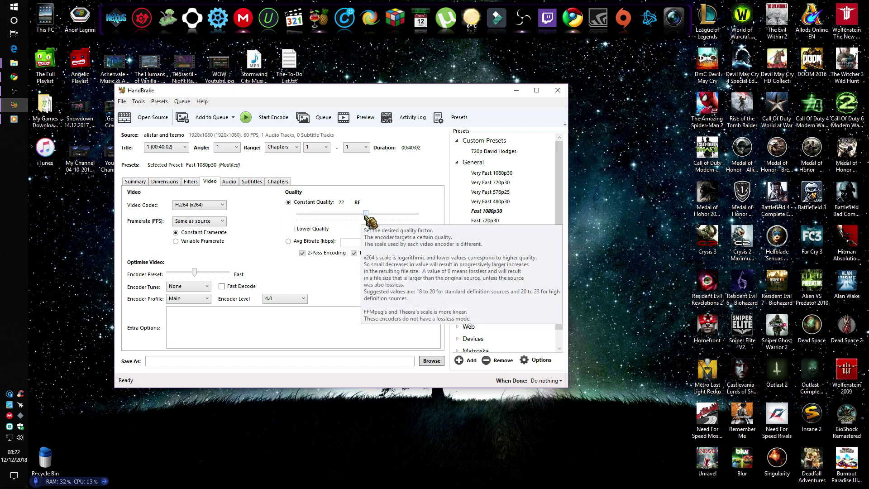
Step: Adjust the Constant Quality slider to settle on RF 23 and the encoder preset to VerySlow
{"action": "left_click_drag", "start_coordinate": [366, 215], "coordinate": [354, 216]}
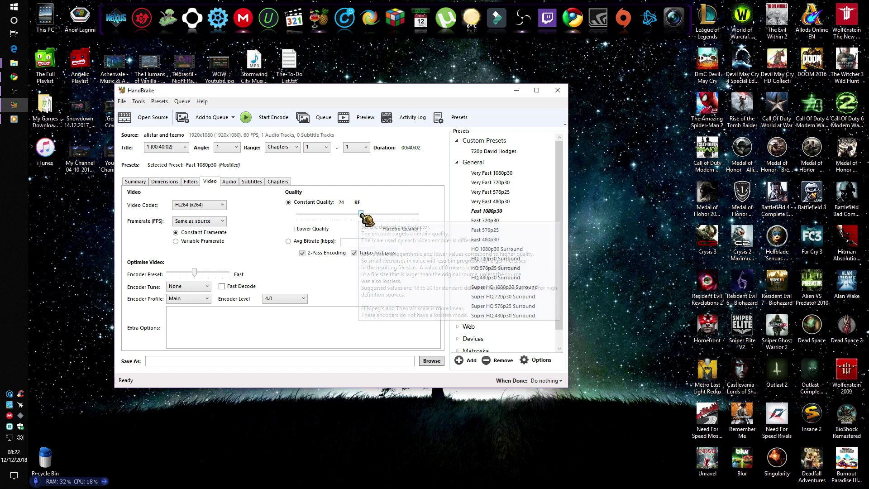
{"action": "left_click_drag", "start_coordinate": [360, 215], "coordinate": [367, 213]}
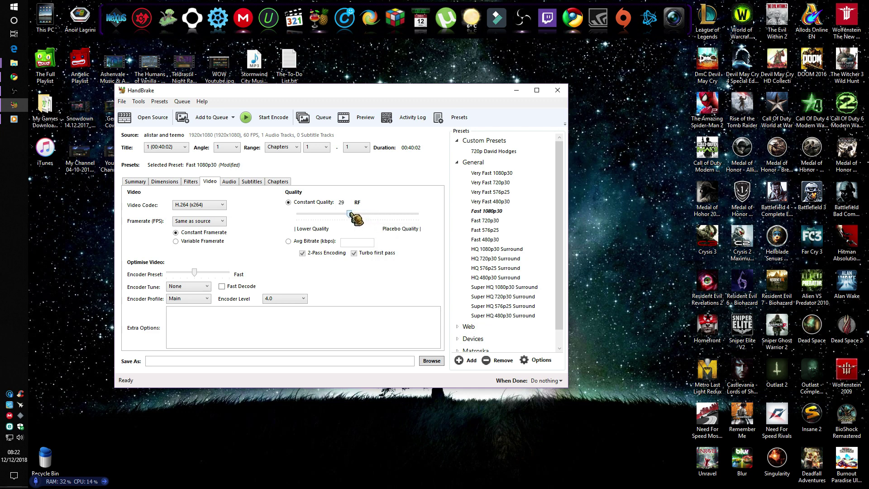
{"action": "left_click_drag", "start_coordinate": [351, 214], "coordinate": [360, 214]}
{"action": "left_click_drag", "start_coordinate": [368, 213], "coordinate": [360, 213]}
{"action": "left_click_drag", "start_coordinate": [201, 277], "coordinate": [227, 277]}
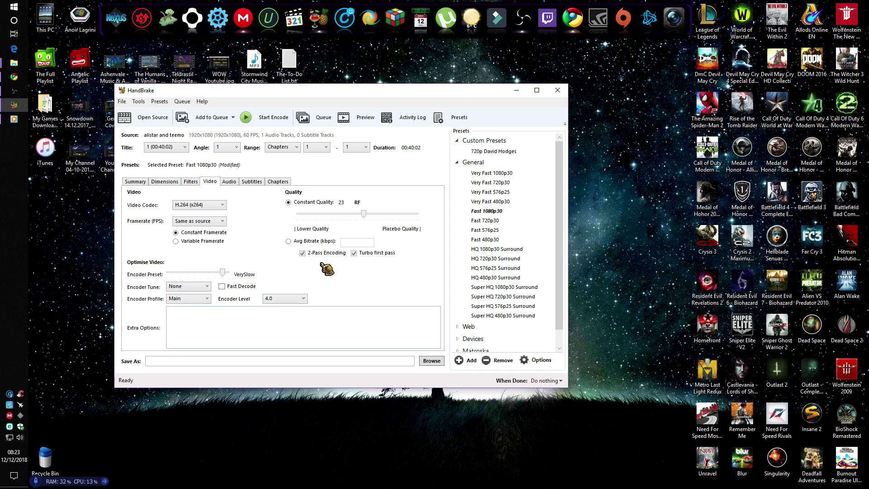
Step: Change the audio track bitrate to 192 kbps in the Audio tab
{"action": "left_click", "coordinate": [229, 181]}
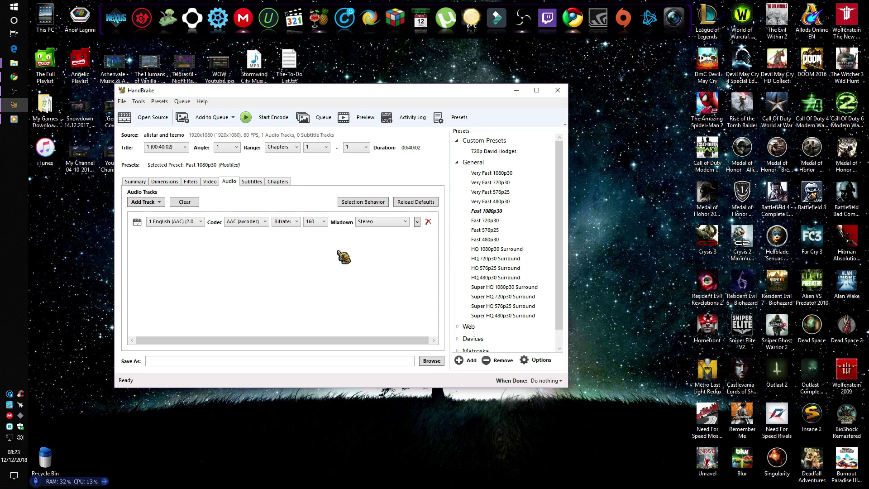
{"action": "left_click", "coordinate": [315, 222]}
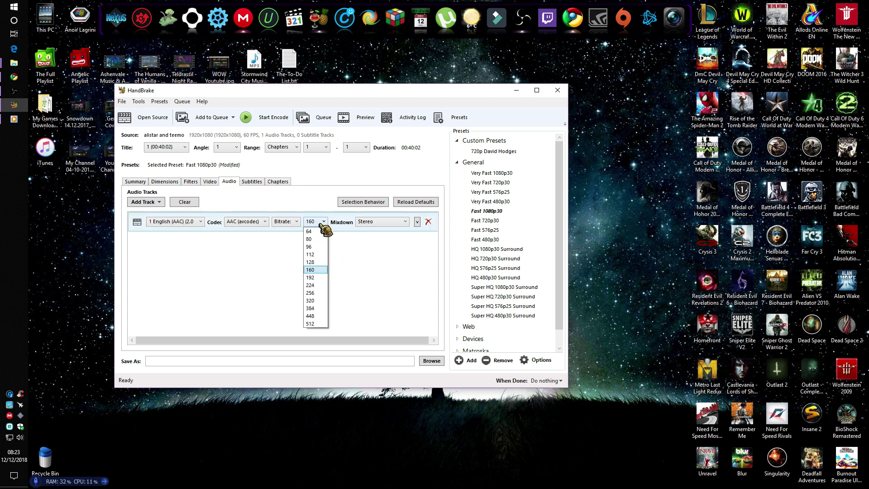
{"action": "left_click", "coordinate": [316, 277]}
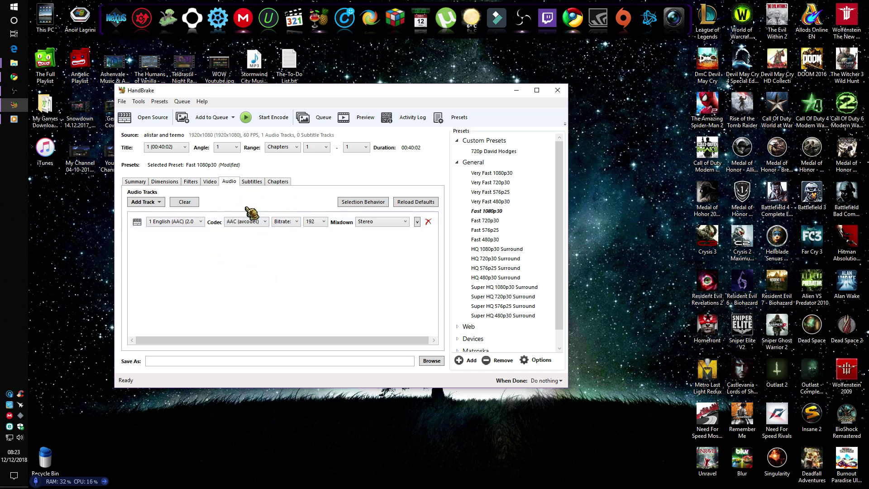
Step: Return to the Video tab and cancel the Save As dialog without setting a location
{"action": "left_click", "coordinate": [211, 184]}
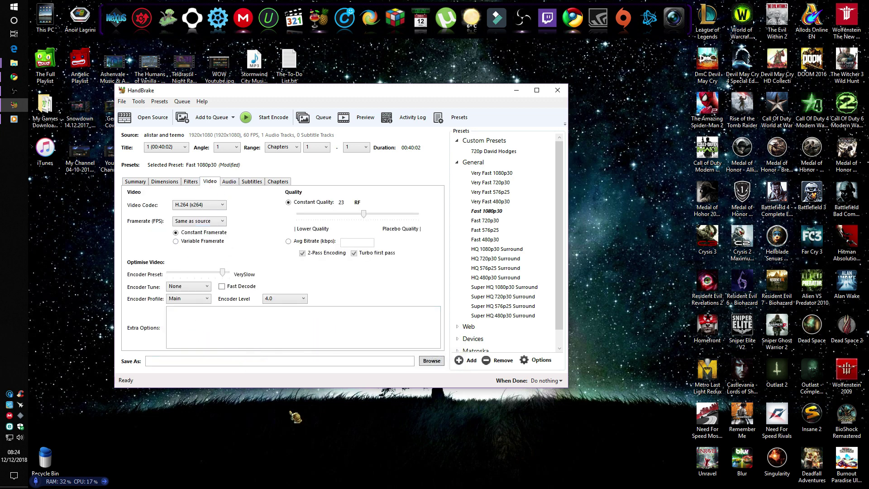
{"action": "left_click", "coordinate": [431, 360]}
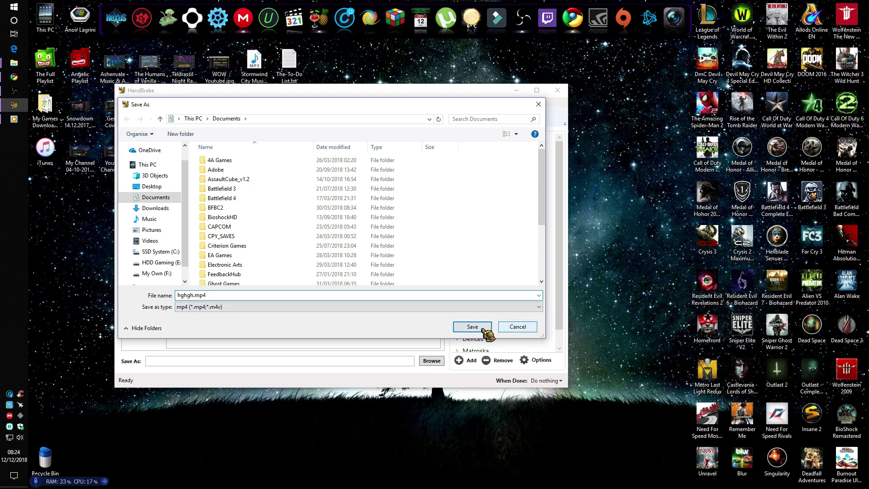
{"action": "left_click", "coordinate": [515, 328]}
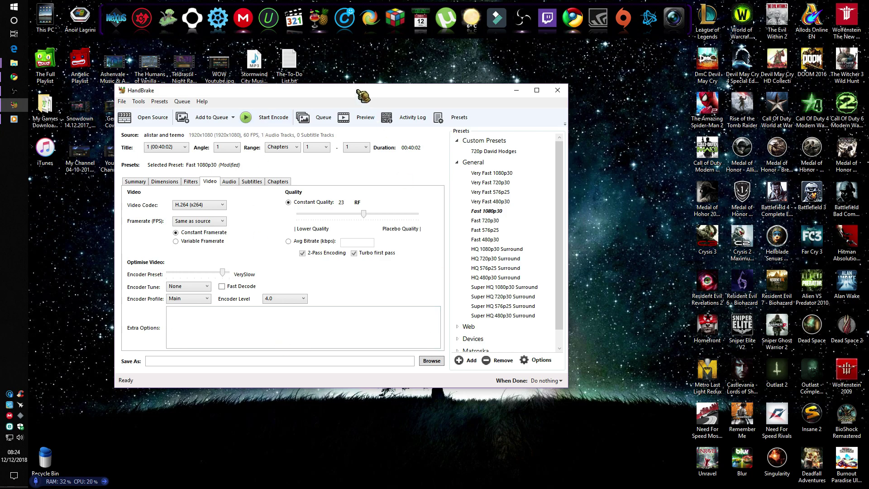
Step: Minimize HandBrake and bring up Chrome's YouTube home page tab
{"action": "left_click_drag", "start_coordinate": [362, 90], "coordinate": [410, 86]}
{"action": "left_click", "coordinate": [564, 85]}
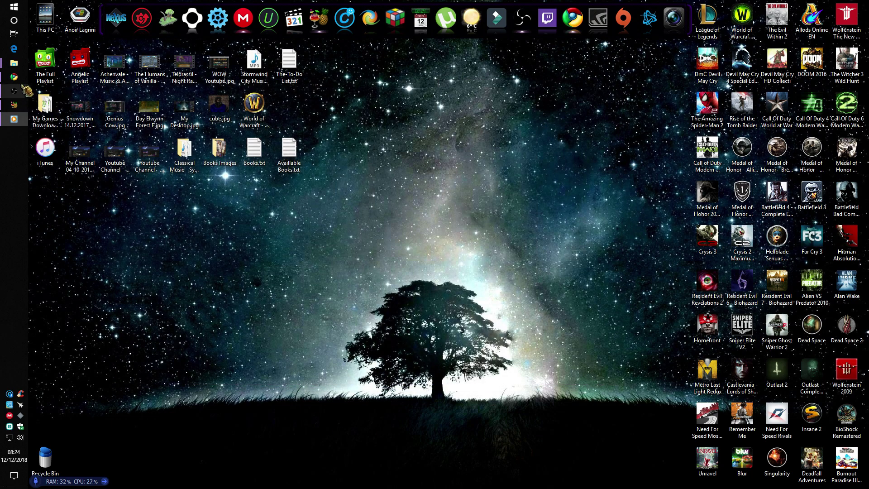
{"action": "left_click", "coordinate": [14, 77]}
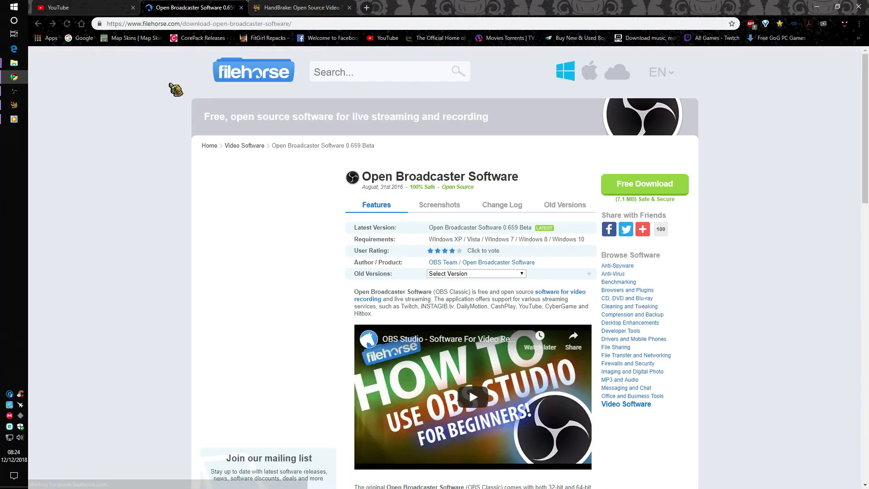
{"action": "left_click", "coordinate": [98, 8]}
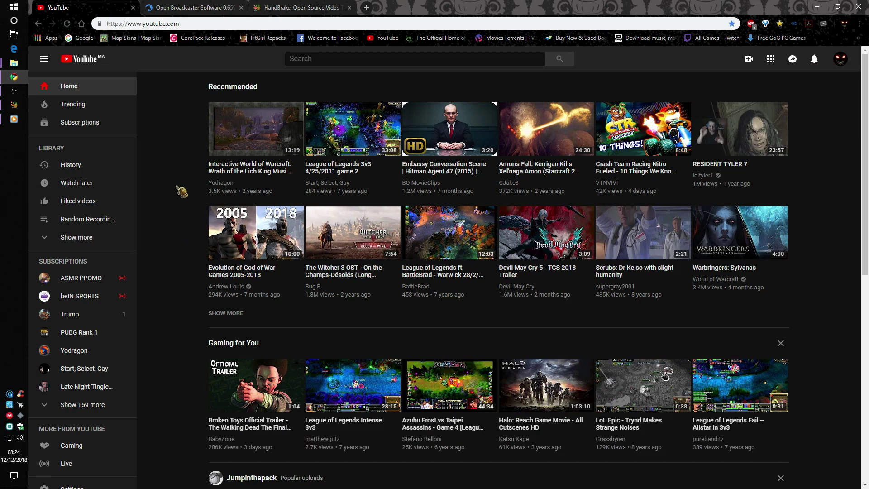